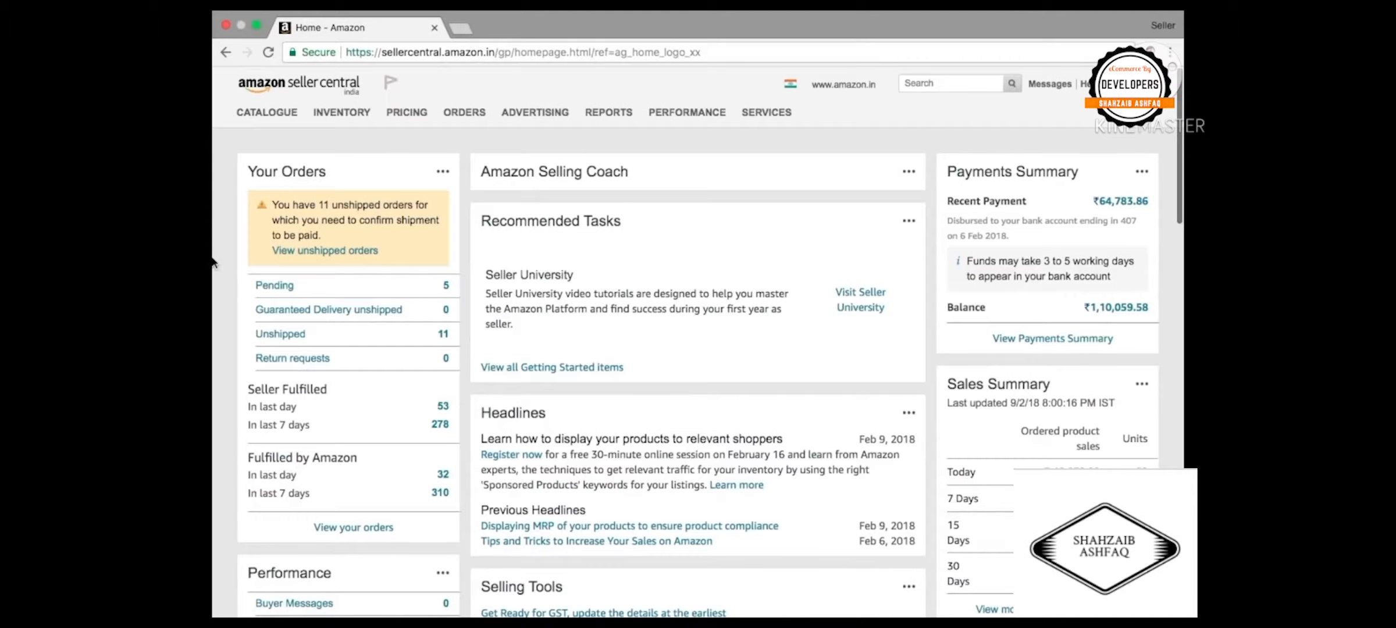
# - Start a new product listing for an item that is not in Amazon's catalogue
pyautogui.moveTo(361, 121)
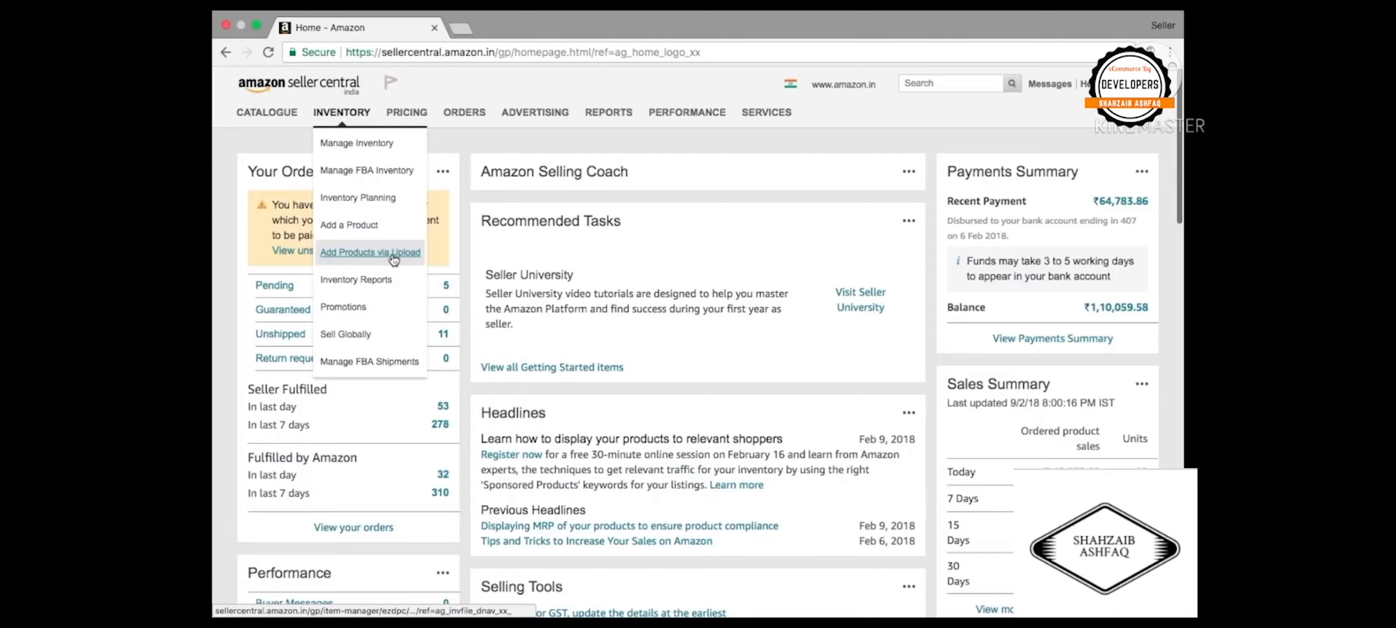
pyautogui.click(363, 231)
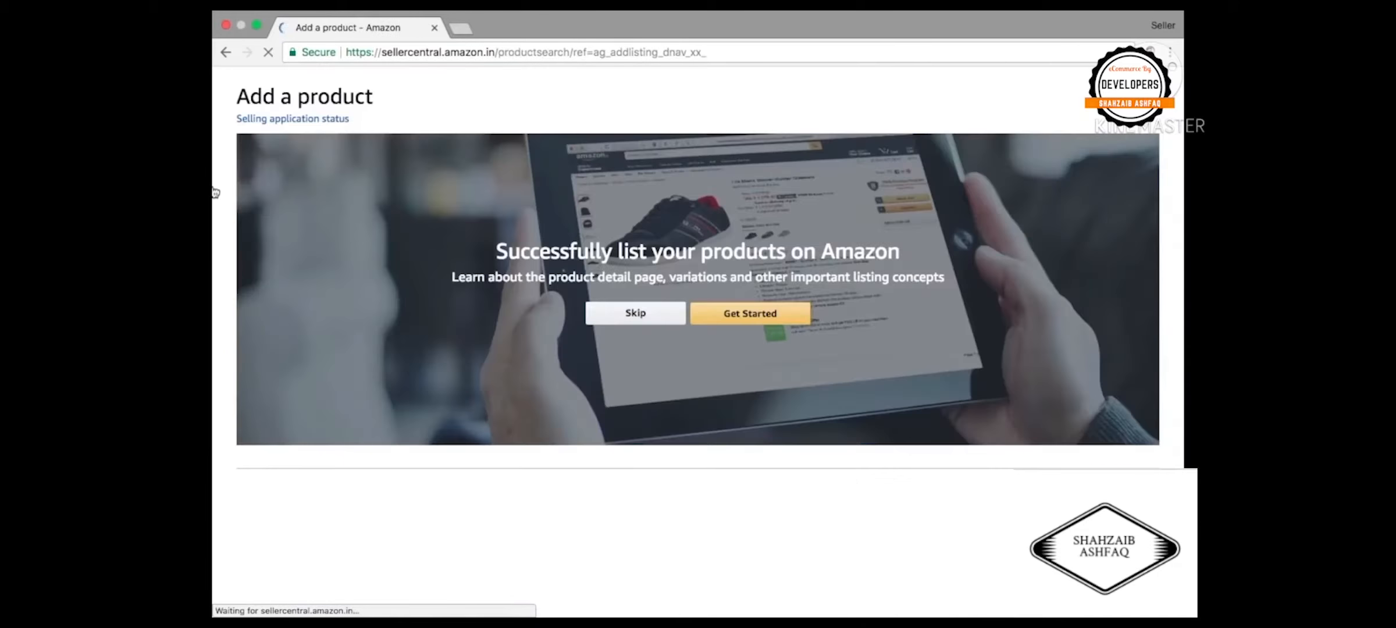
pyautogui.scroll(-2, 212, 273)
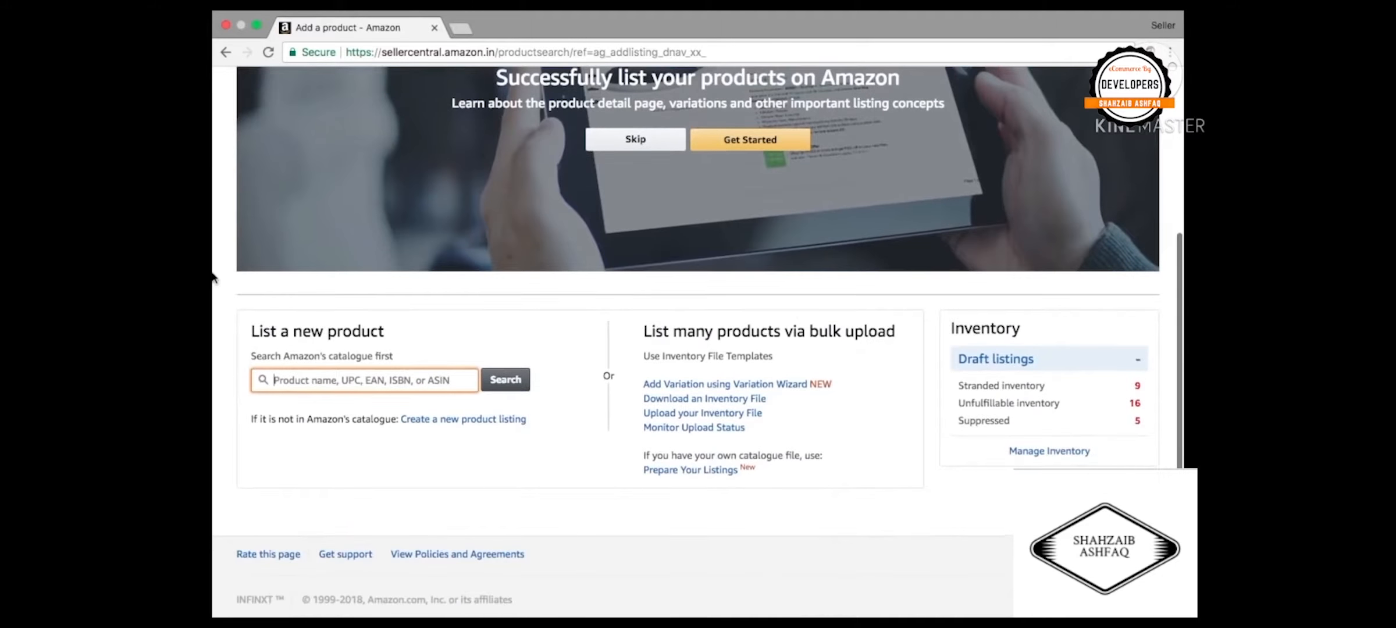
pyautogui.click(461, 420)
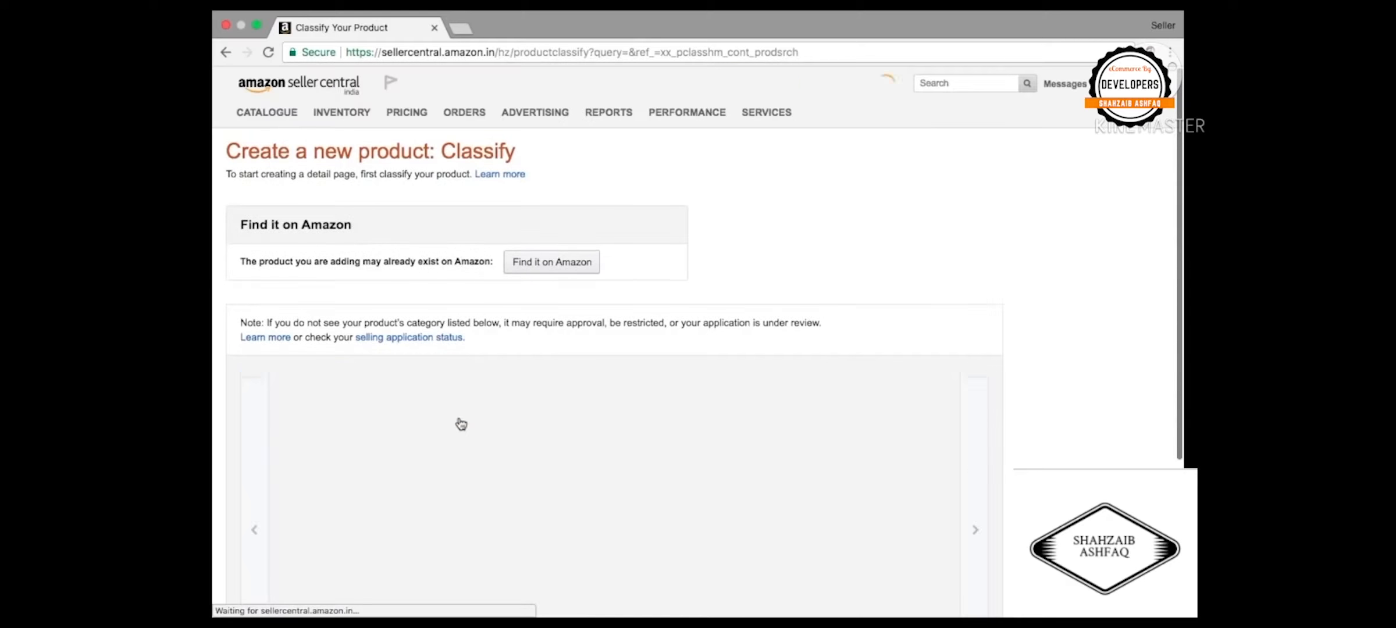
# - Browse all product categories for the new listing and choose Home & Kitchen
pyautogui.scroll(-5, 536, 536)
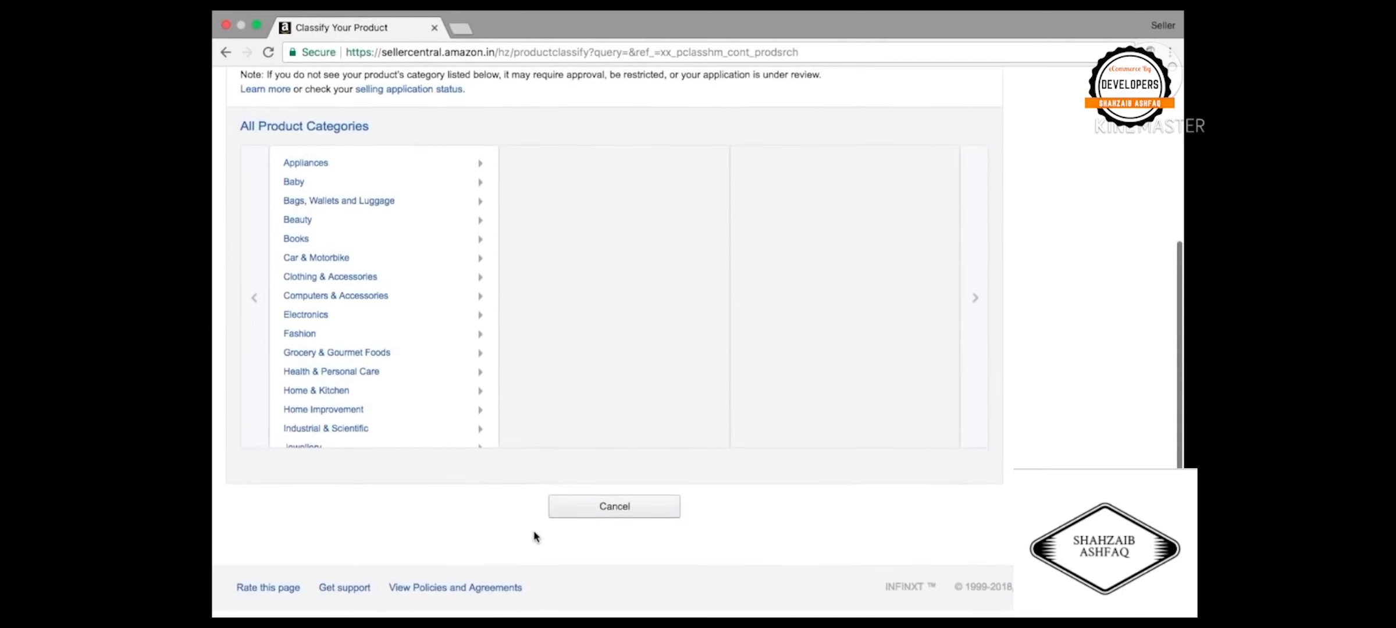
pyautogui.scroll(4, 449, 400)
pyautogui.scroll(-3, 449, 400)
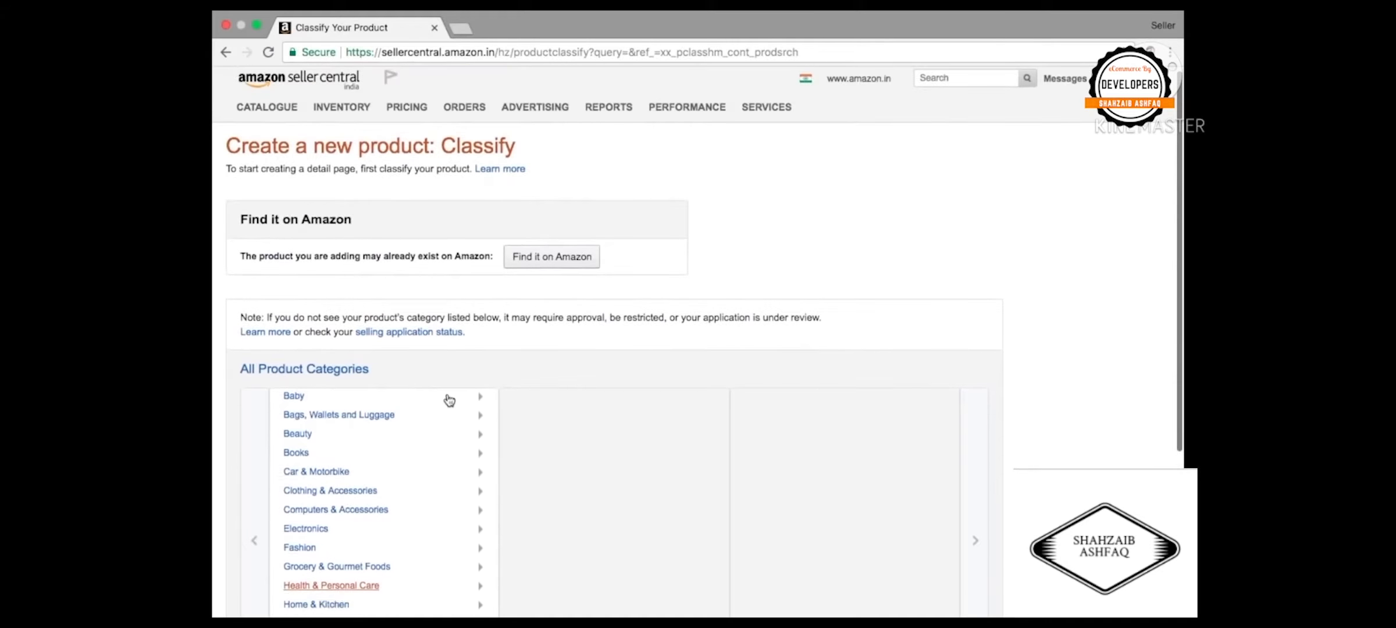
pyautogui.scroll(-2, 451, 402)
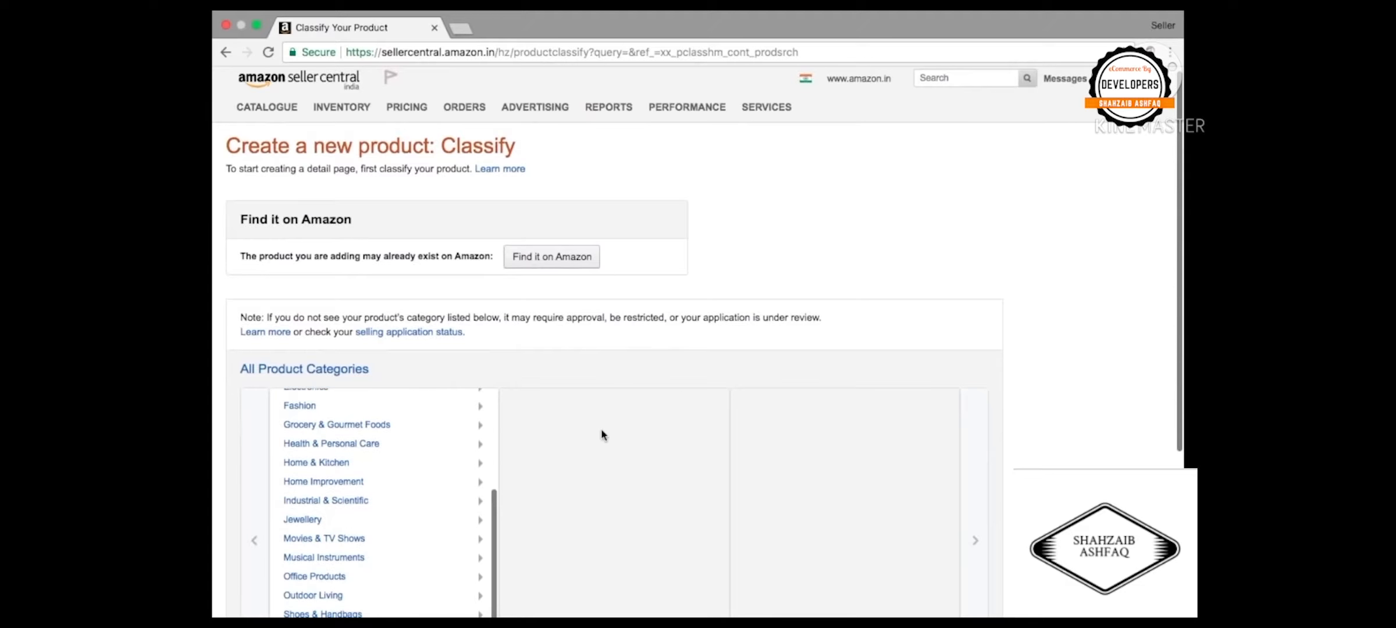
pyautogui.scroll(-2, 602, 432)
pyautogui.scroll(-4, 425, 409)
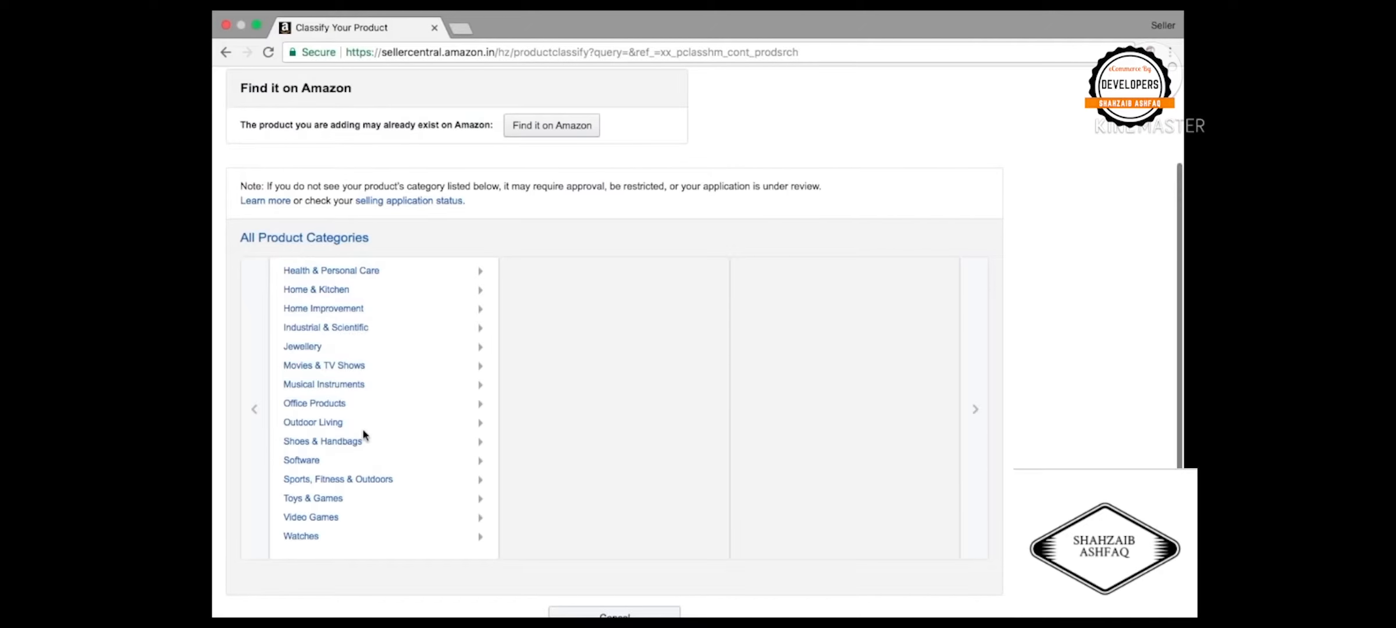
pyautogui.scroll(2, 363, 433)
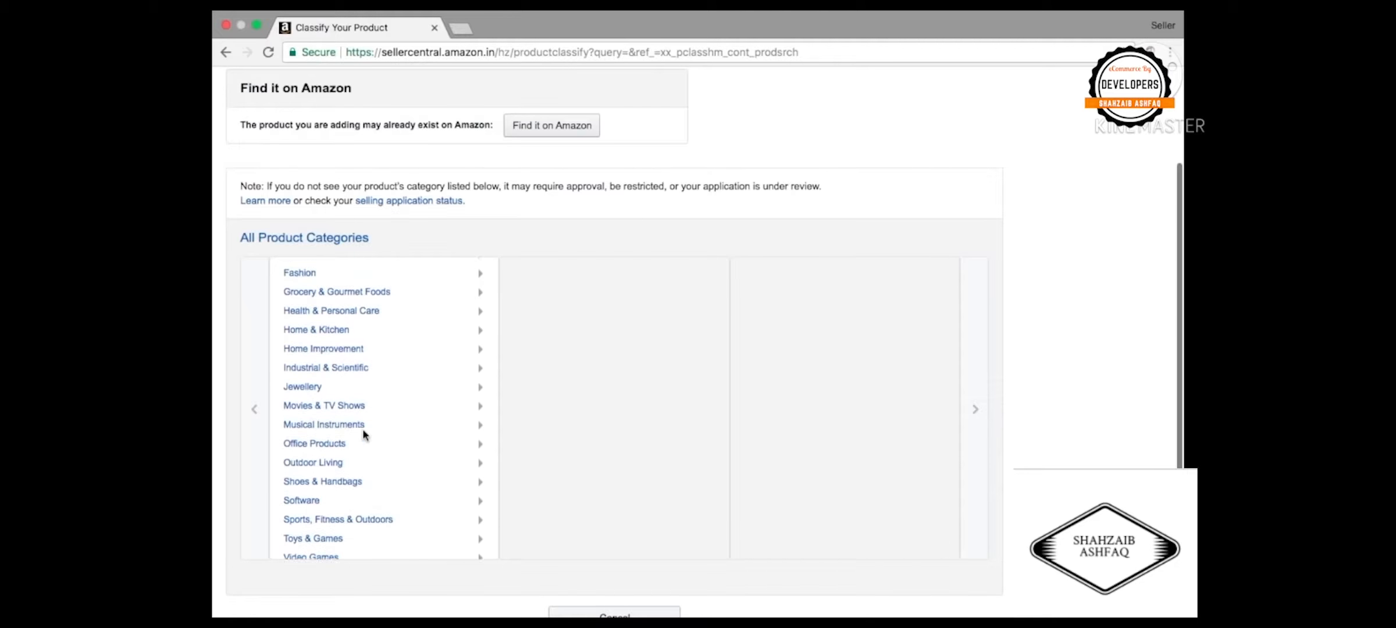
pyautogui.click(353, 336)
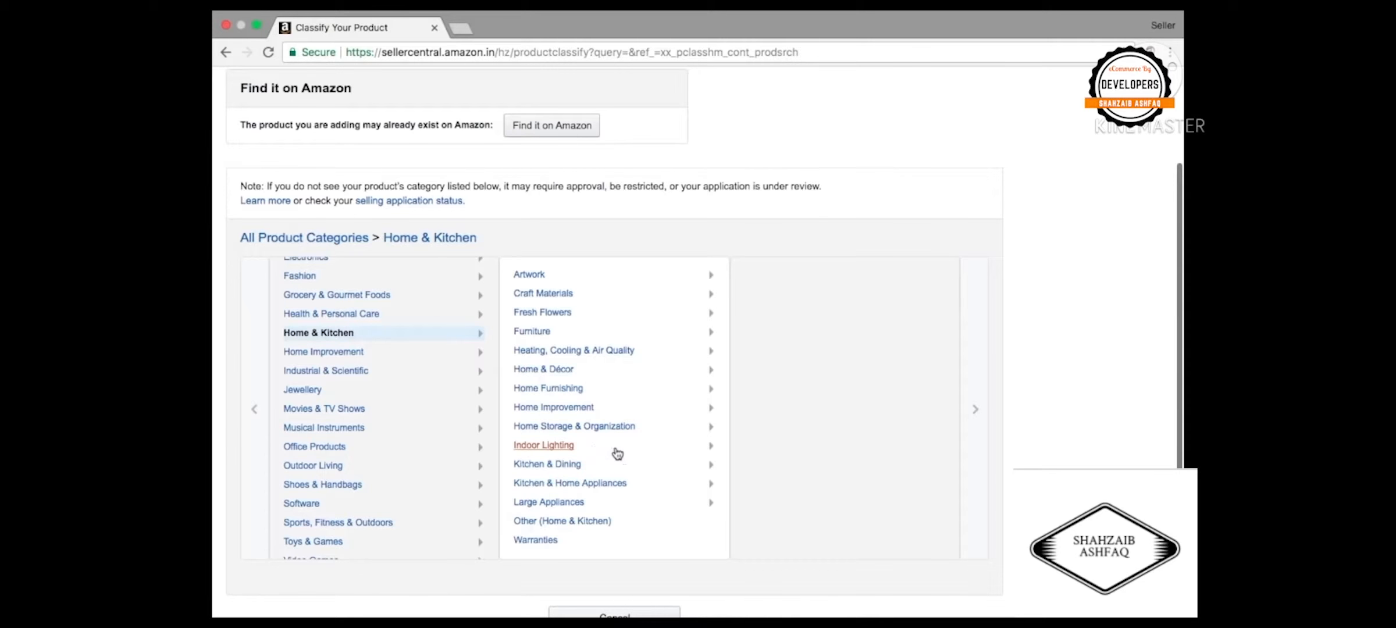
# - Narrow the category to Home Storage & Organization > Kitchen Storage & Containers > Water Bottles
pyautogui.click(587, 470)
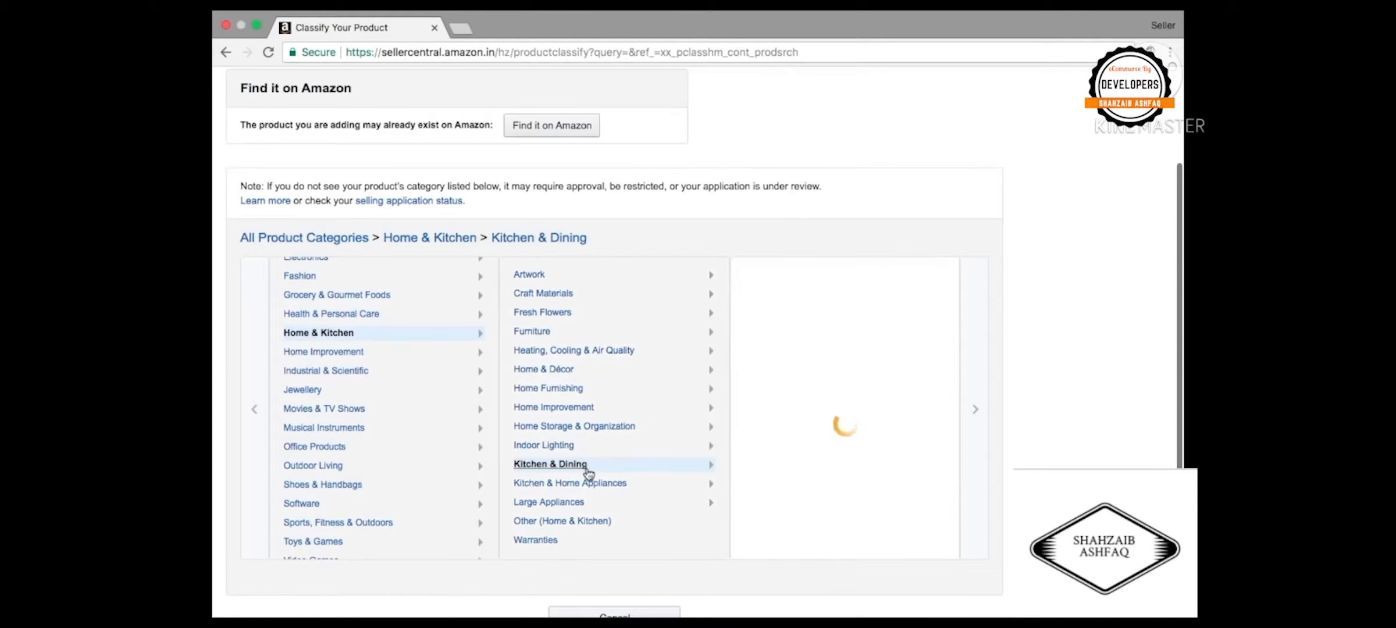
pyautogui.click(578, 431)
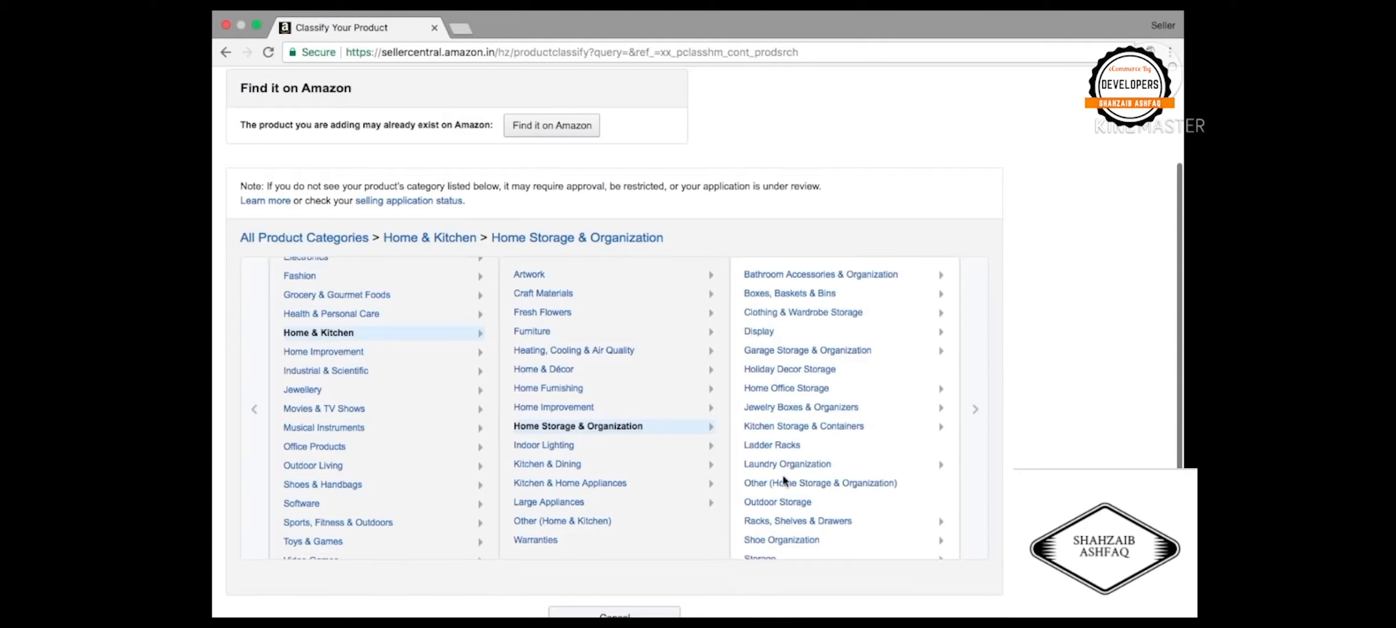
pyautogui.click(851, 432)
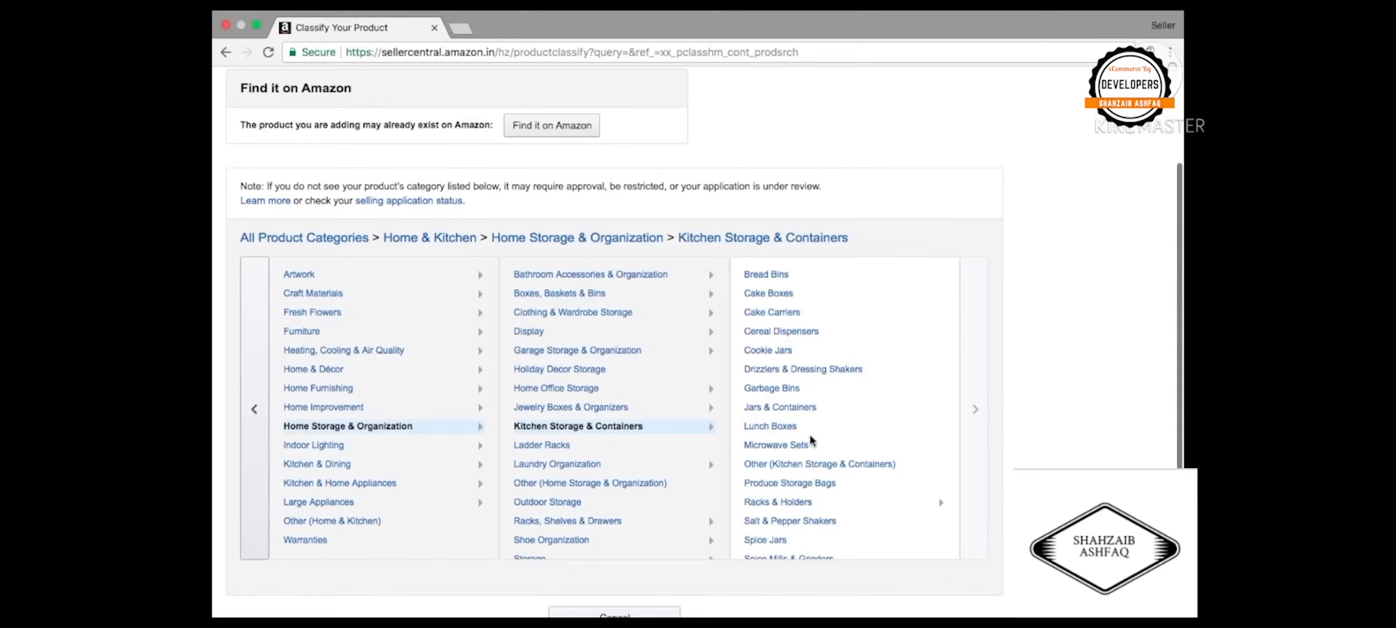
pyautogui.scroll(-5, 809, 435)
pyautogui.click(786, 514)
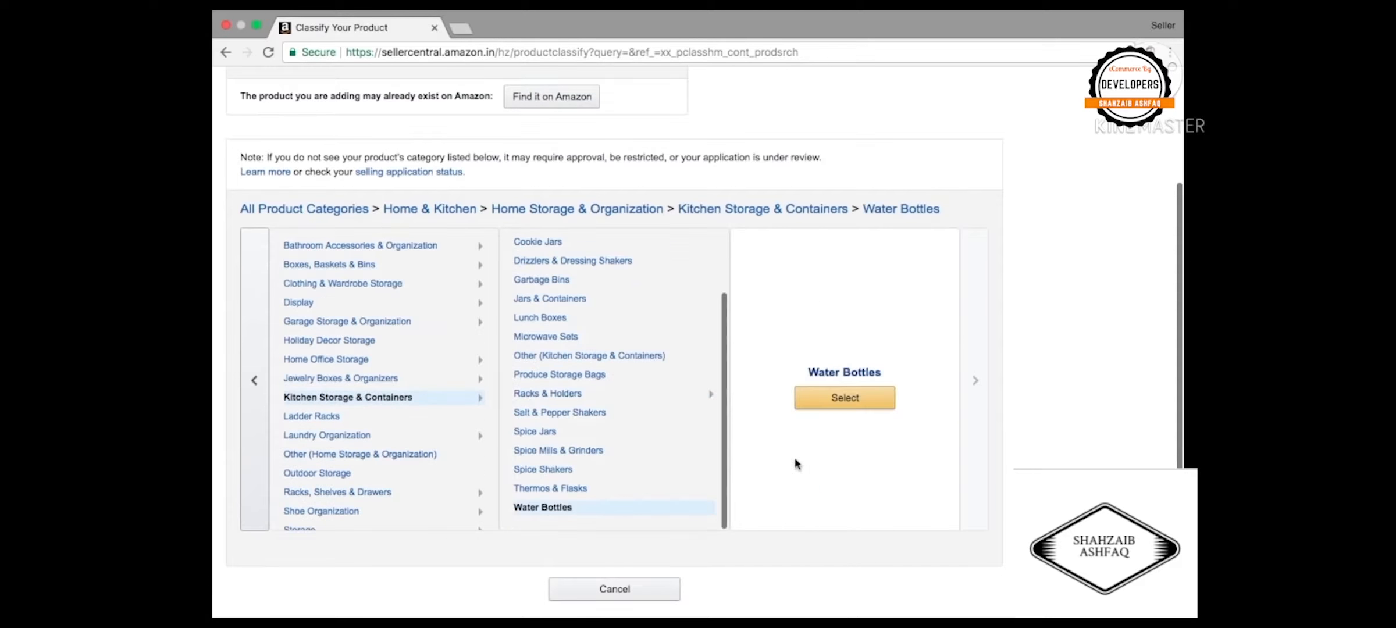
# - Open the Add Products via Upload page in a separate browser tab and switch to it
pyautogui.scroll(2, 780, 418)
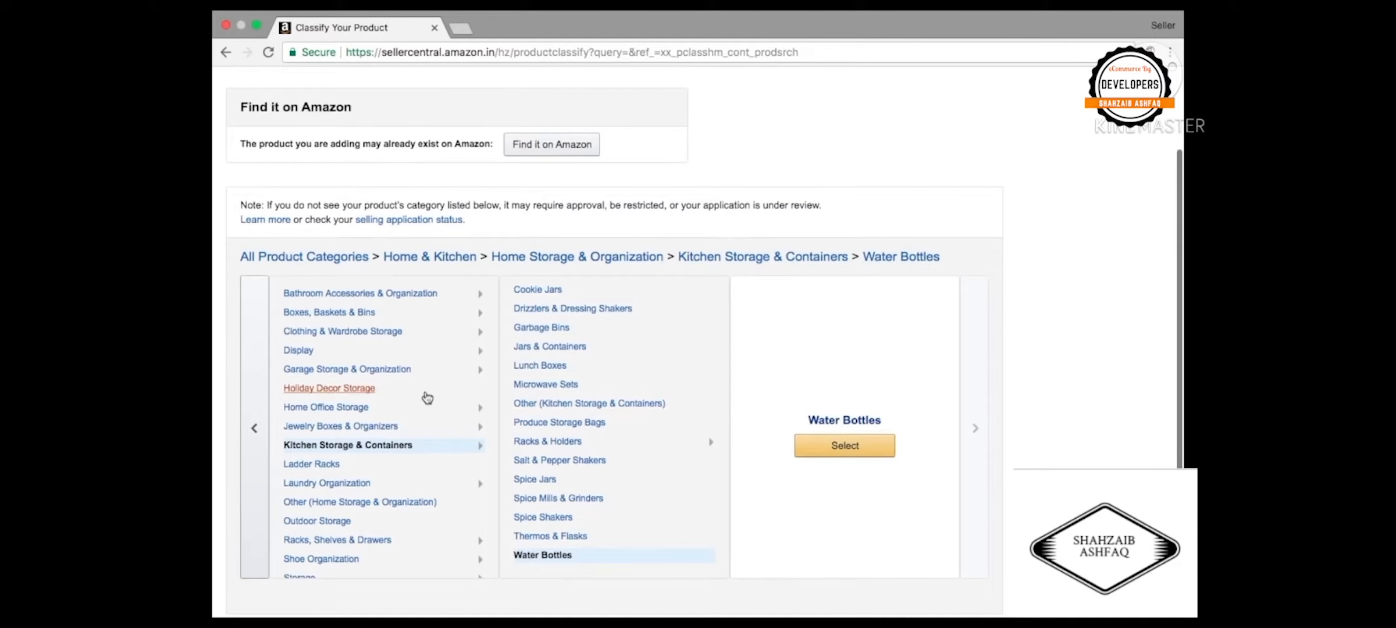
pyautogui.scroll(2, 401, 220)
pyautogui.scroll(3, 398, 216)
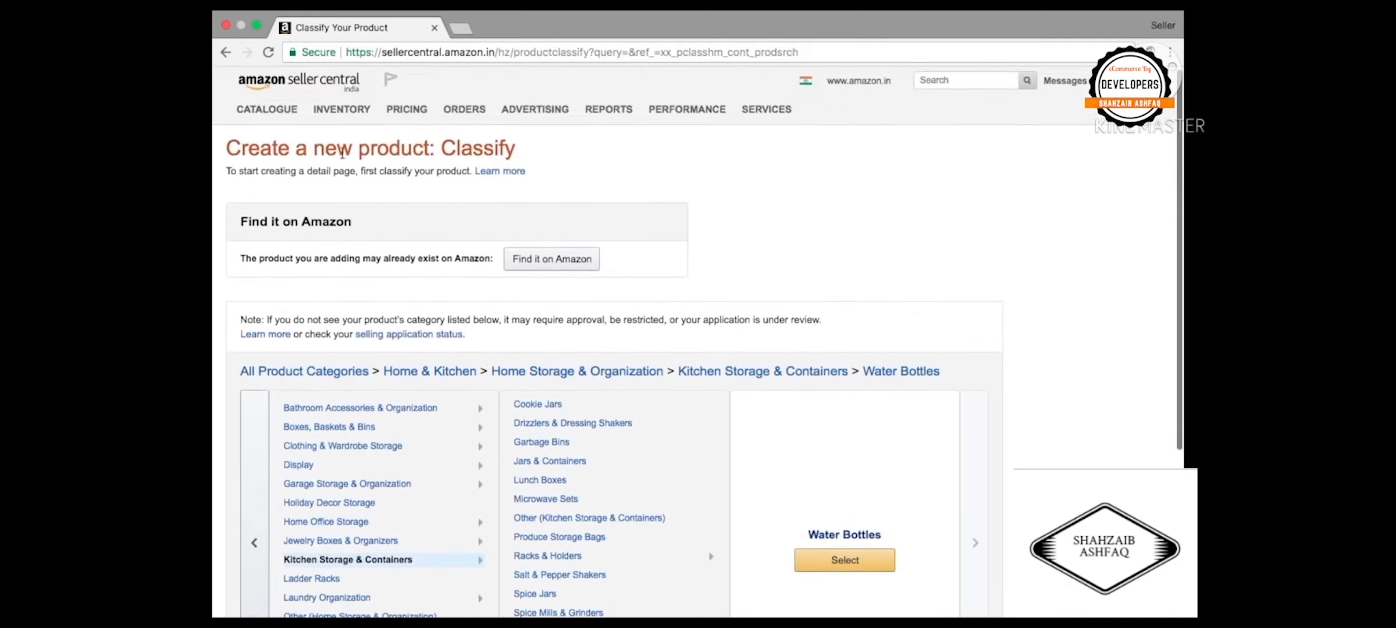
pyautogui.moveTo(341, 112)
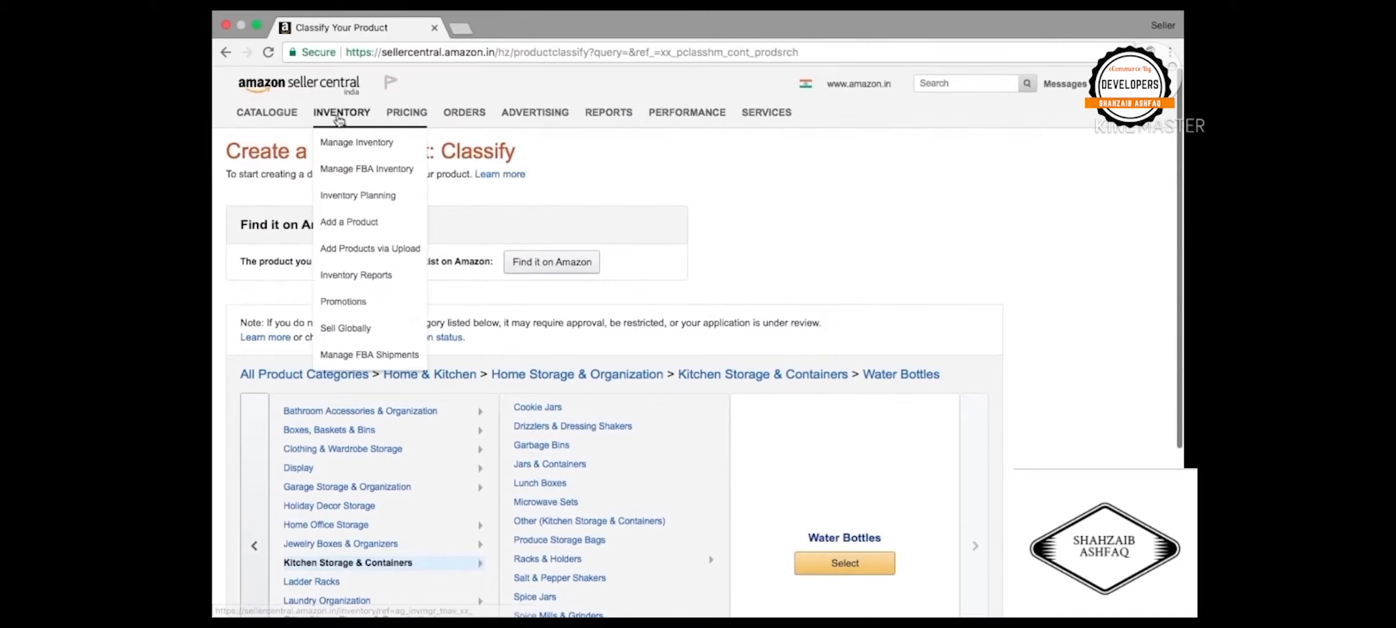
pyautogui.rightClick(382, 250)
pyautogui.click(404, 256)
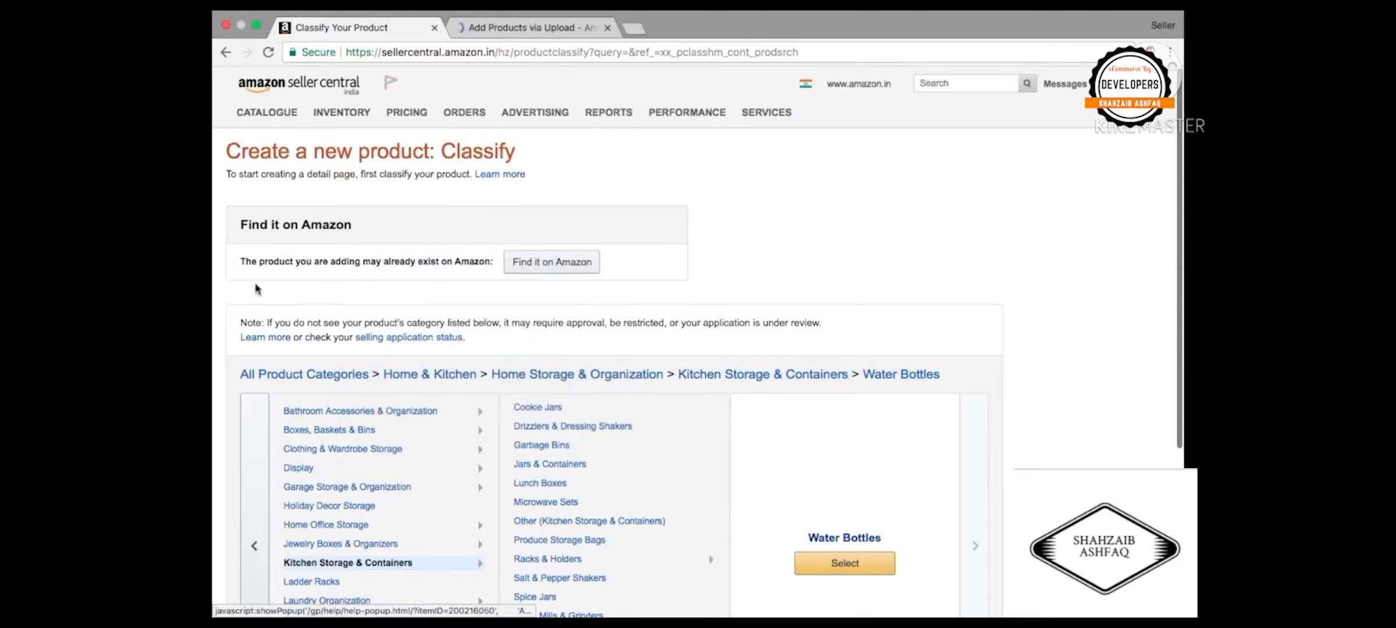
pyautogui.scroll(-6, 233, 292)
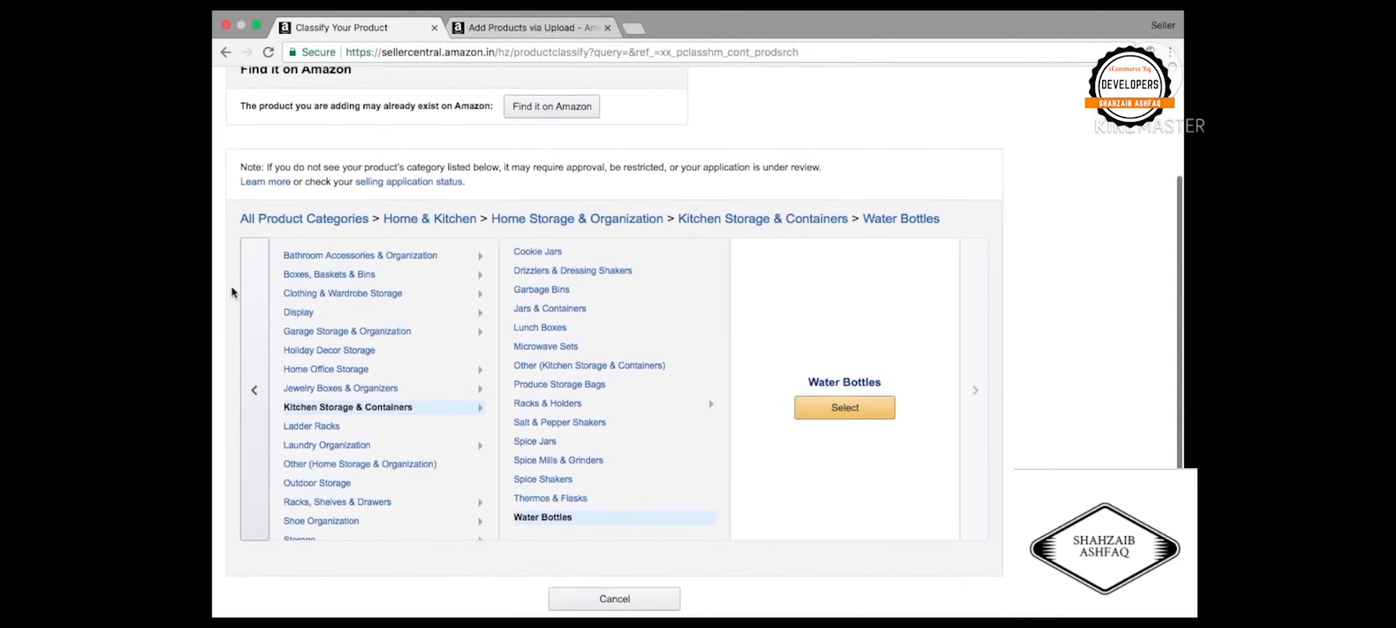
pyautogui.click(490, 33)
# - Search the product types for "water bottle" and look through the matching category paths
pyautogui.scroll(-4, 506, 253)
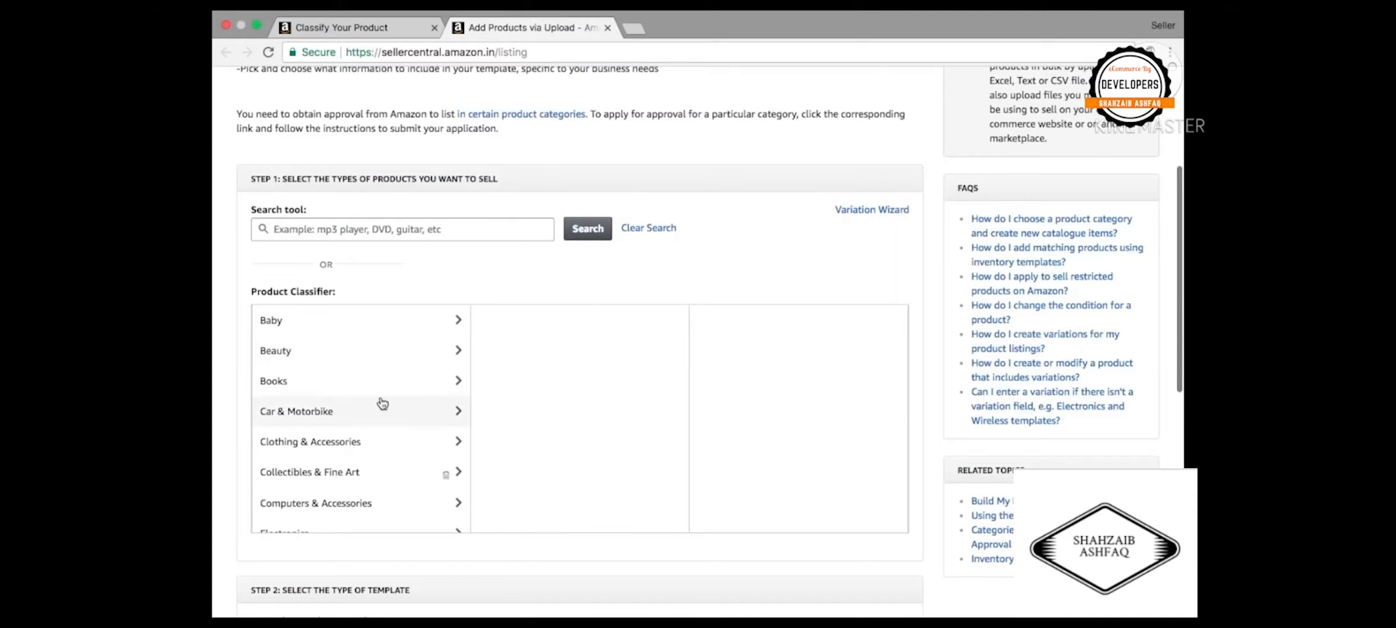
pyautogui.click(382, 227)
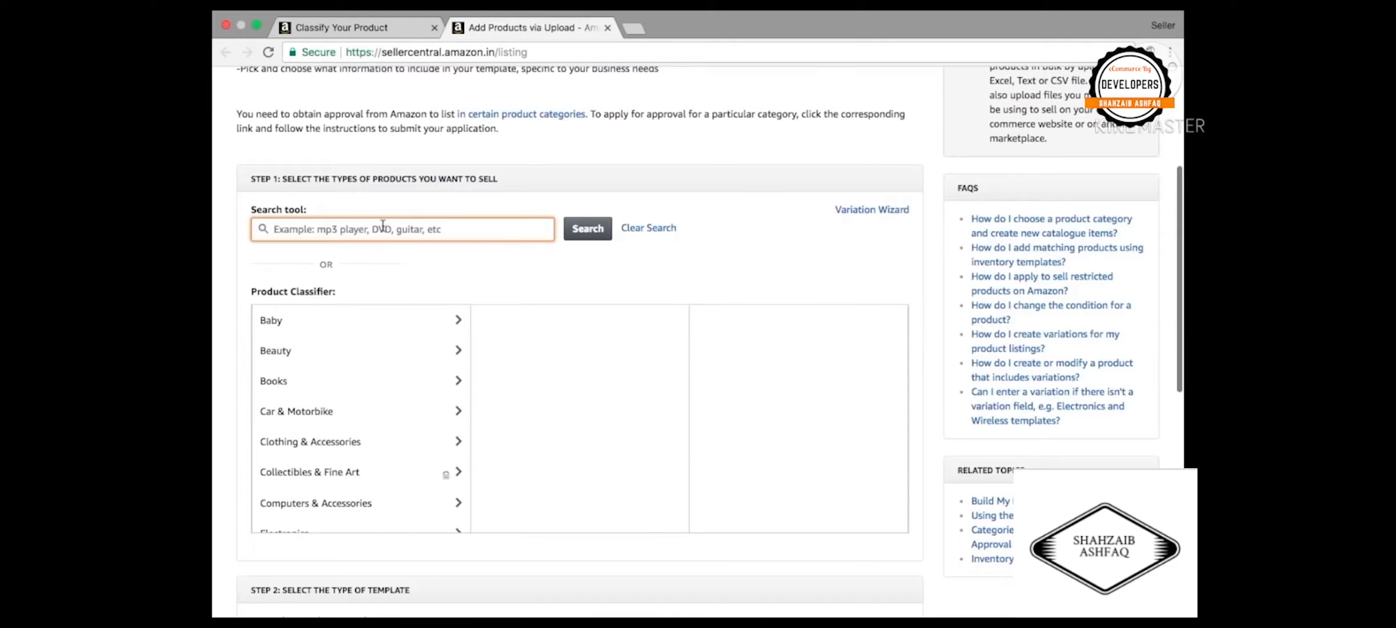
pyautogui.write('water bo')
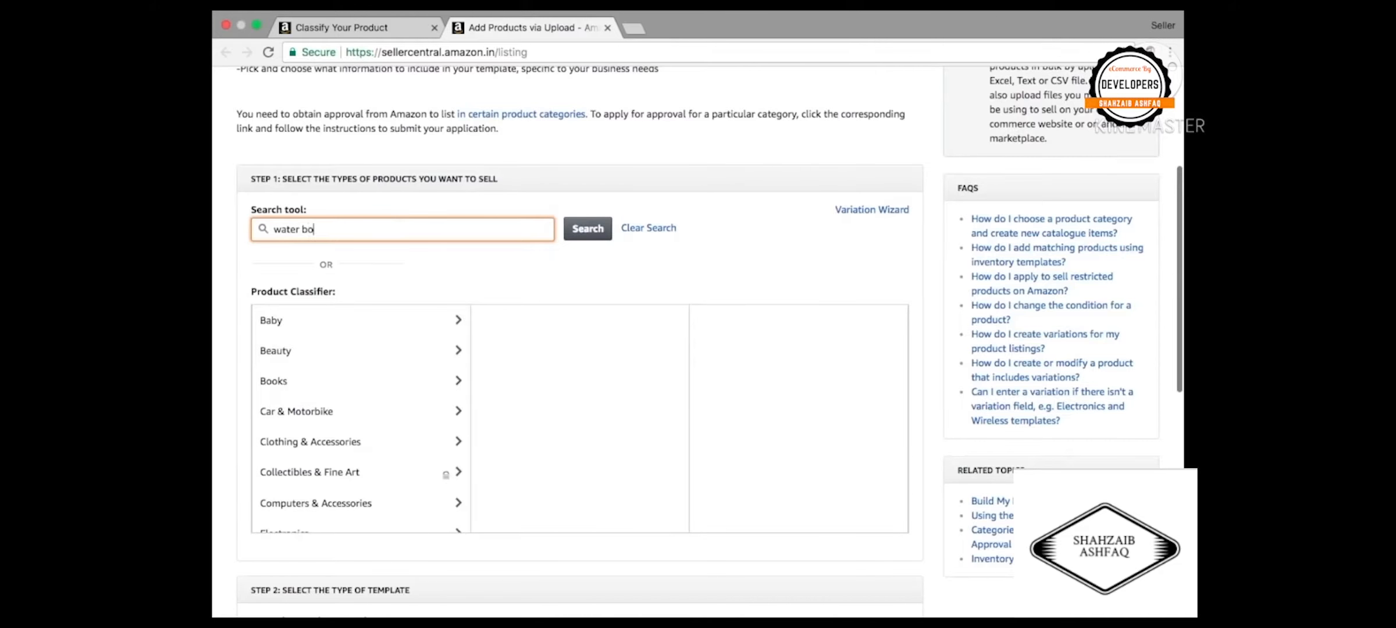
pyautogui.write('ttle')
pyautogui.press('Return')
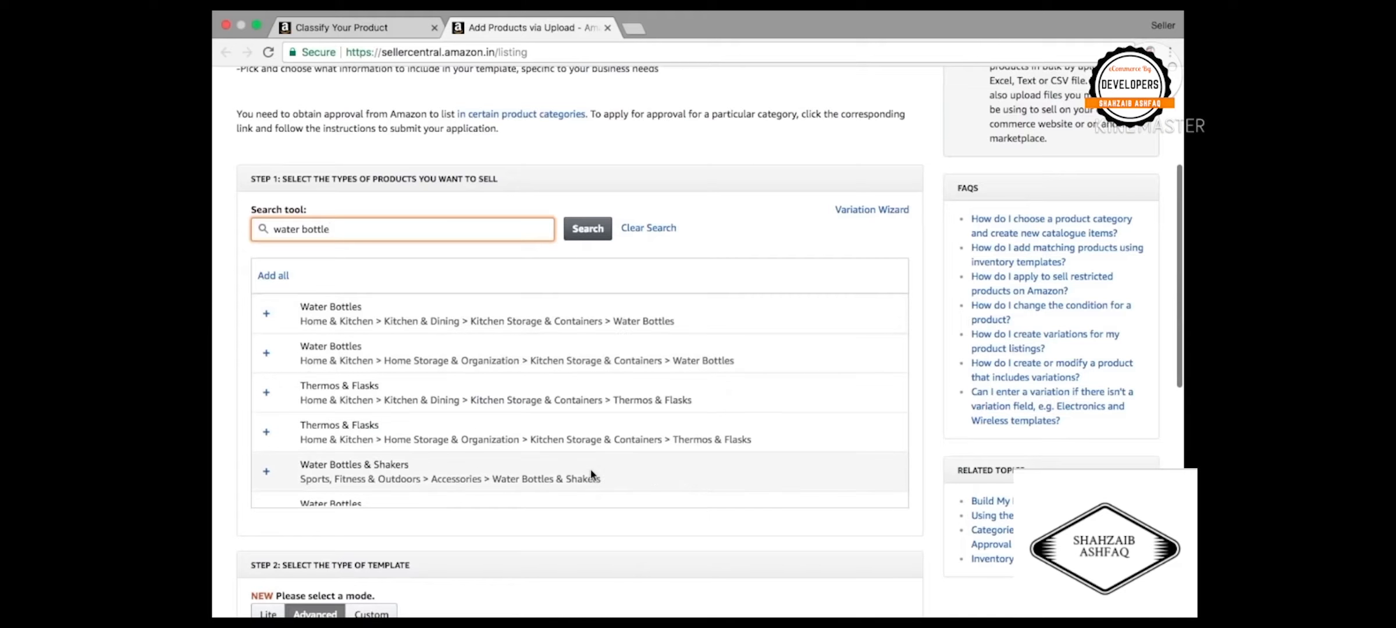
pyautogui.scroll(-1, 592, 474)
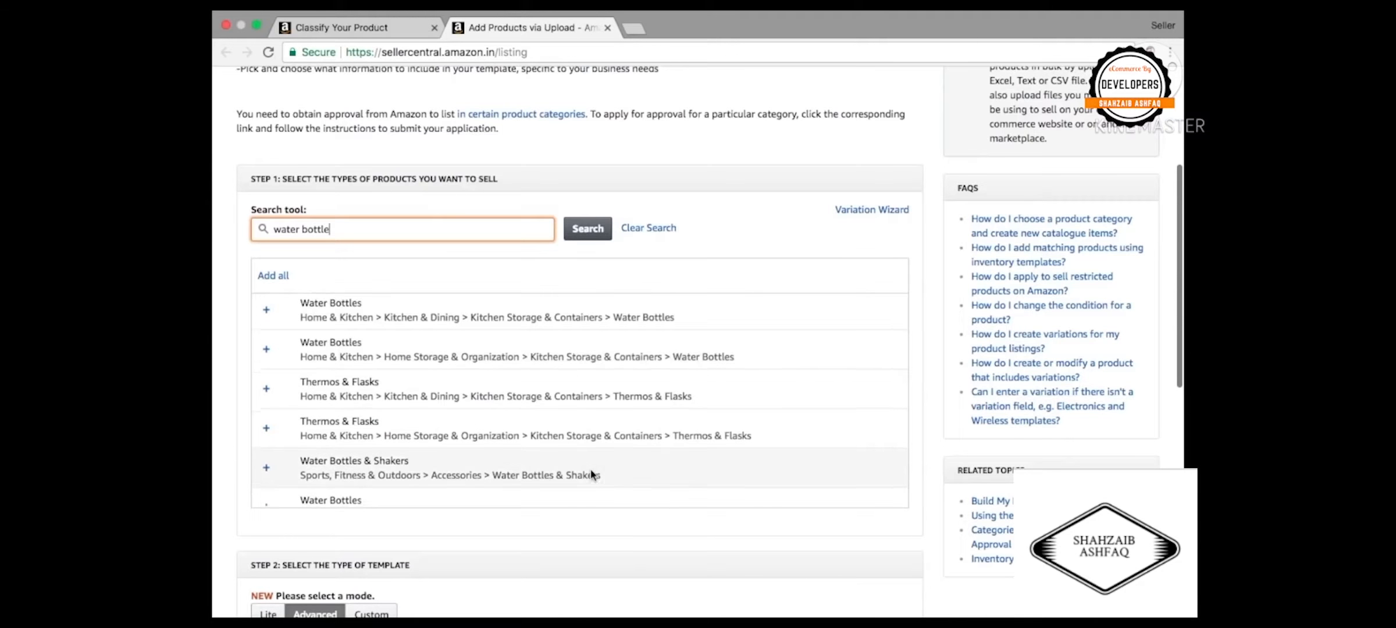
# - Return to the product classification, confirm the Water Bottles category, and toggle Advanced View in the listing form
pyautogui.click(398, 30)
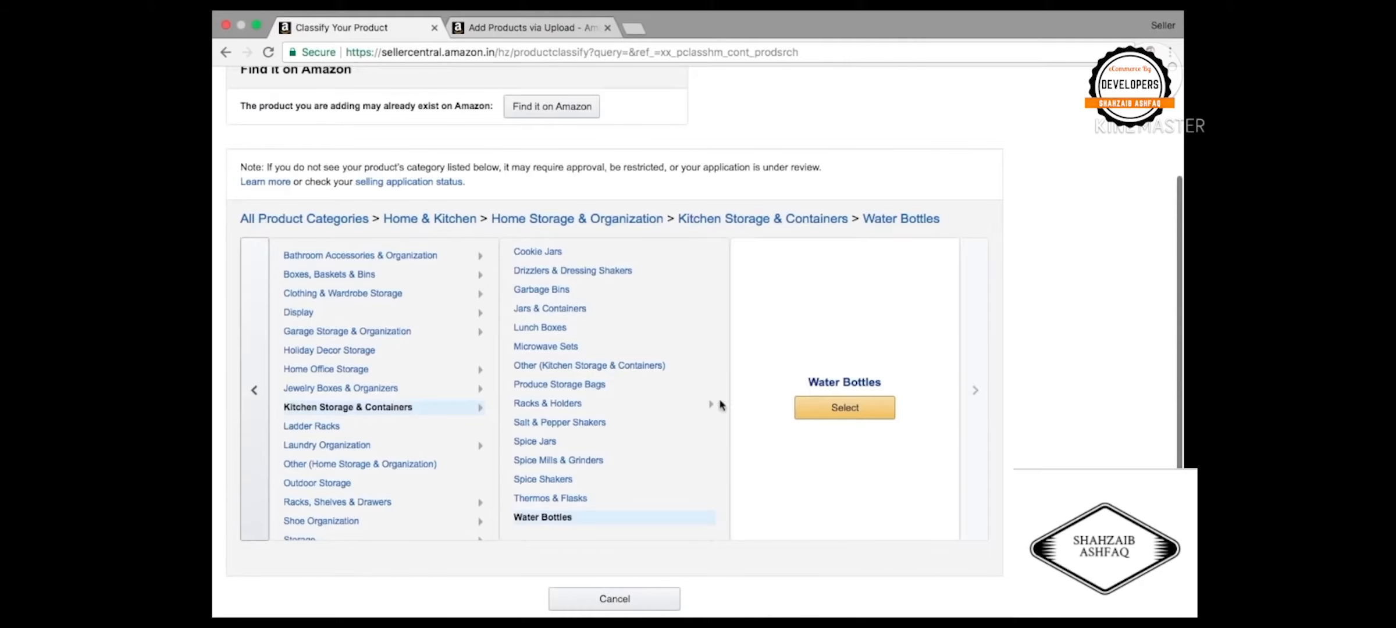
pyautogui.click(853, 414)
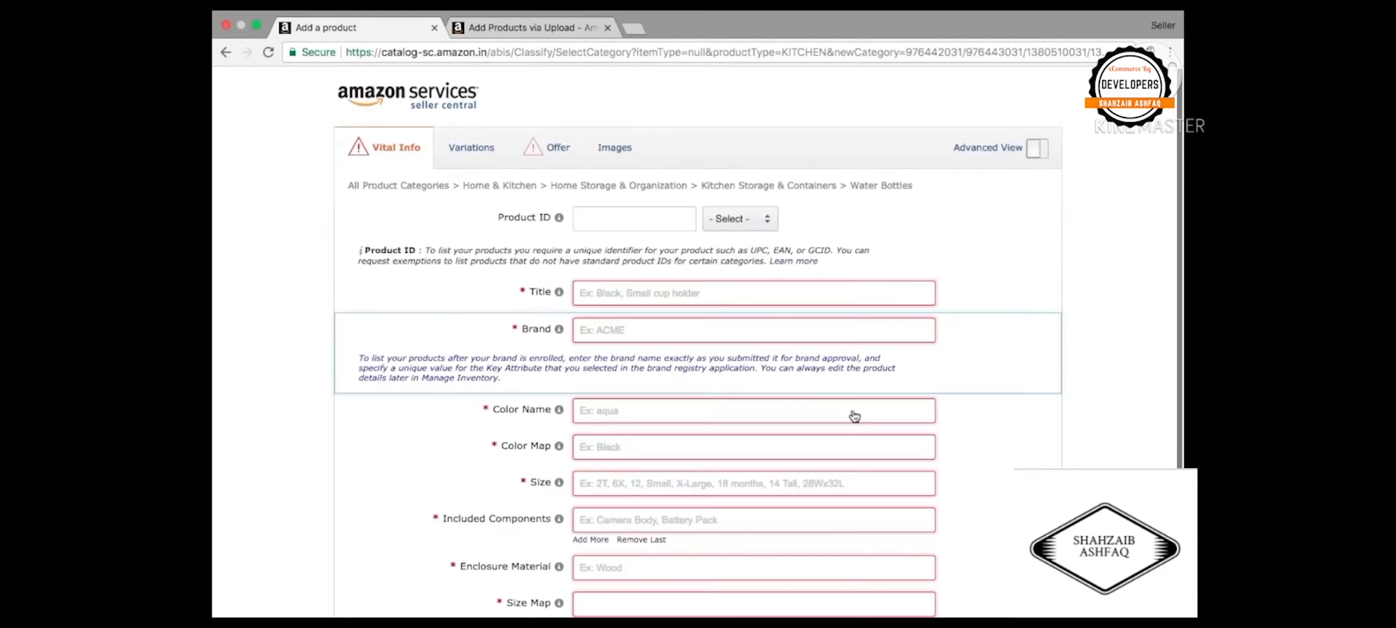
pyautogui.scroll(-3, 704, 186)
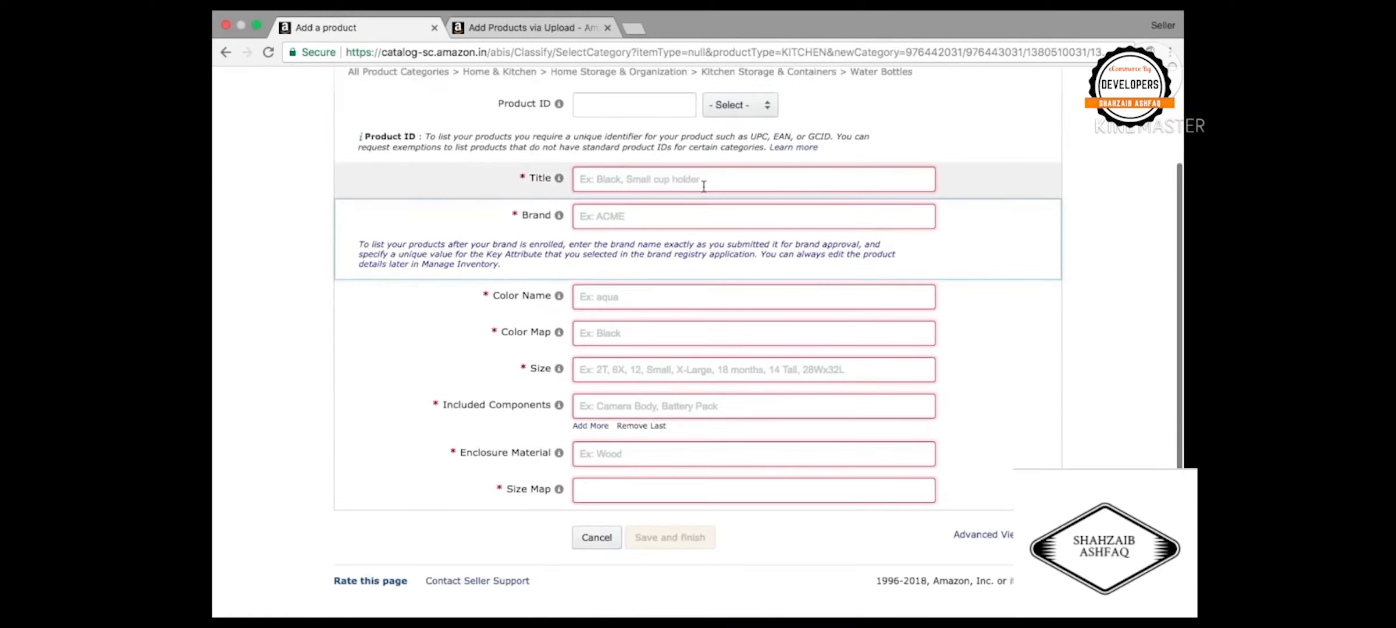
pyautogui.scroll(3, 704, 186)
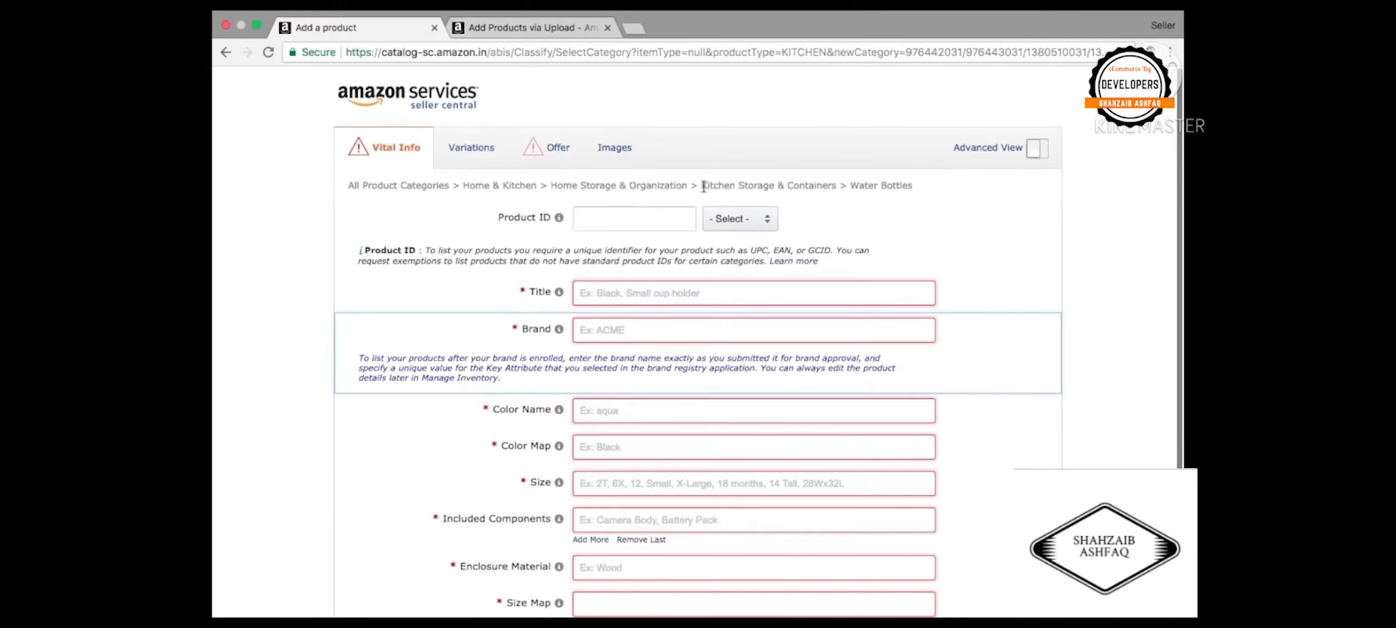
pyautogui.scroll(-3, 703, 187)
pyautogui.scroll(3, 640, 187)
pyautogui.click(1043, 152)
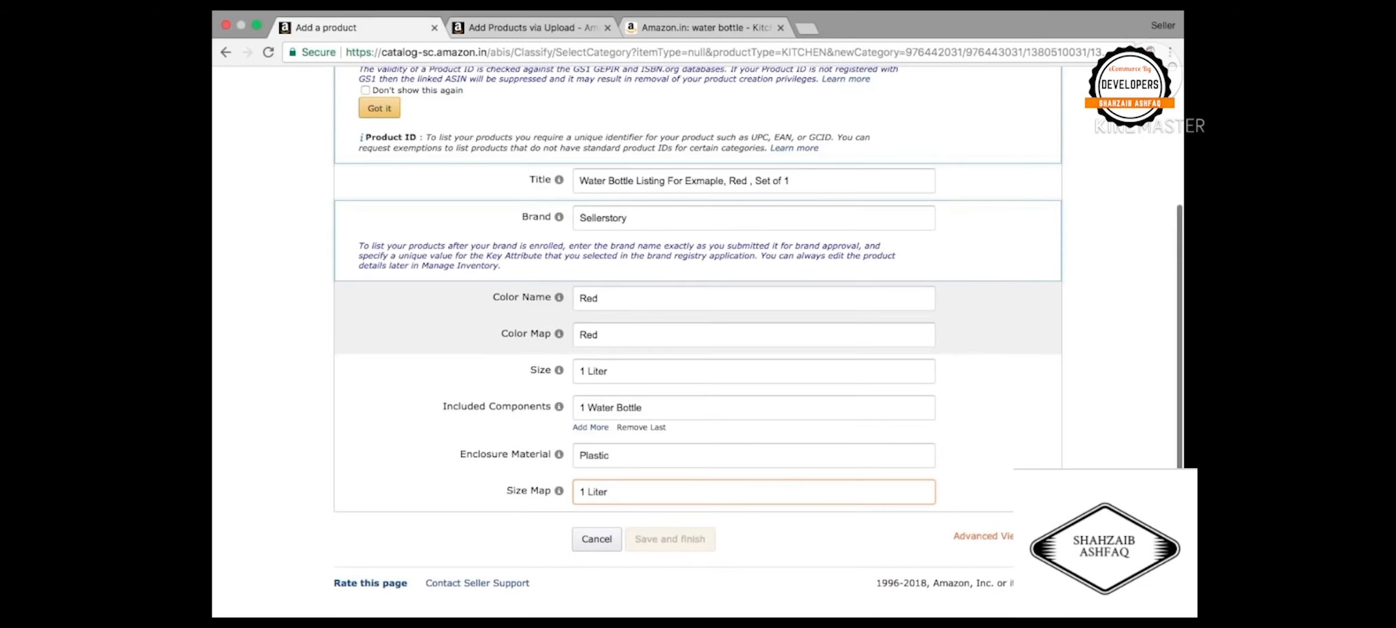
# - Open the Variations section of the water bottle listing
pyautogui.scroll(5, 500, 153)
pyautogui.click(442, 149)
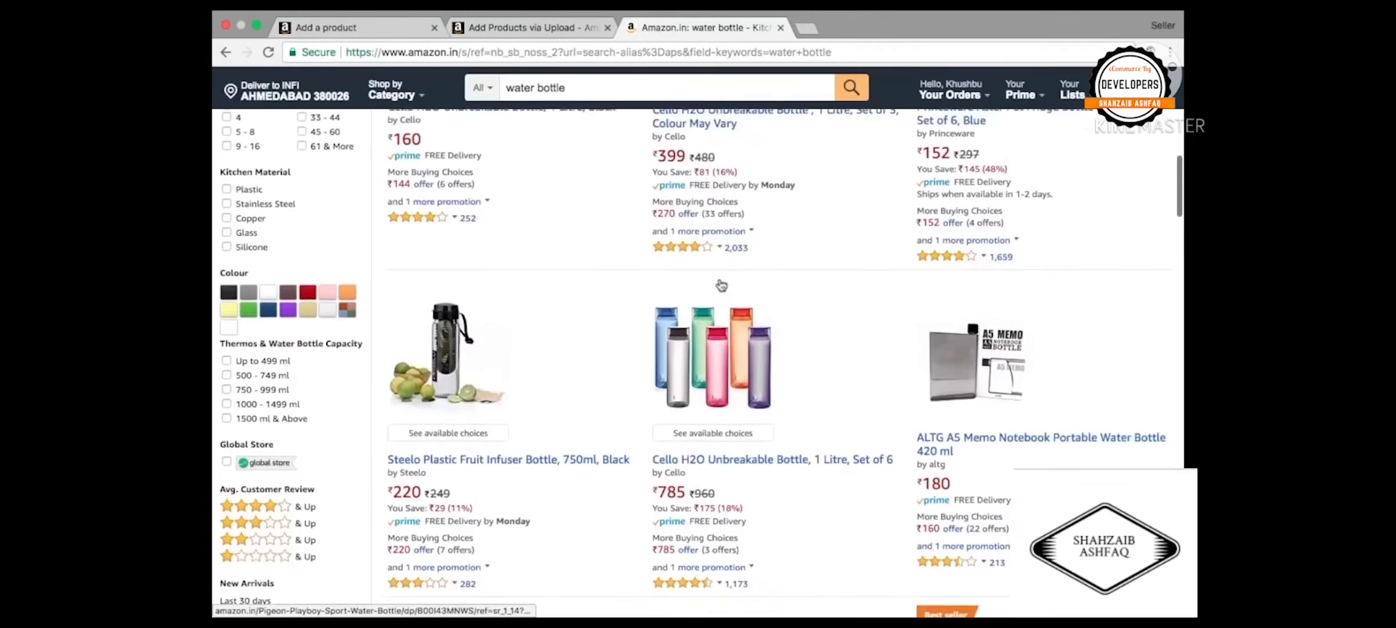
# - Open the black Cello H2O Unbreakable Bottle, 1 Litre from the Amazon.in results and view its Blue colour variation
pyautogui.scroll(5, 680, 306)
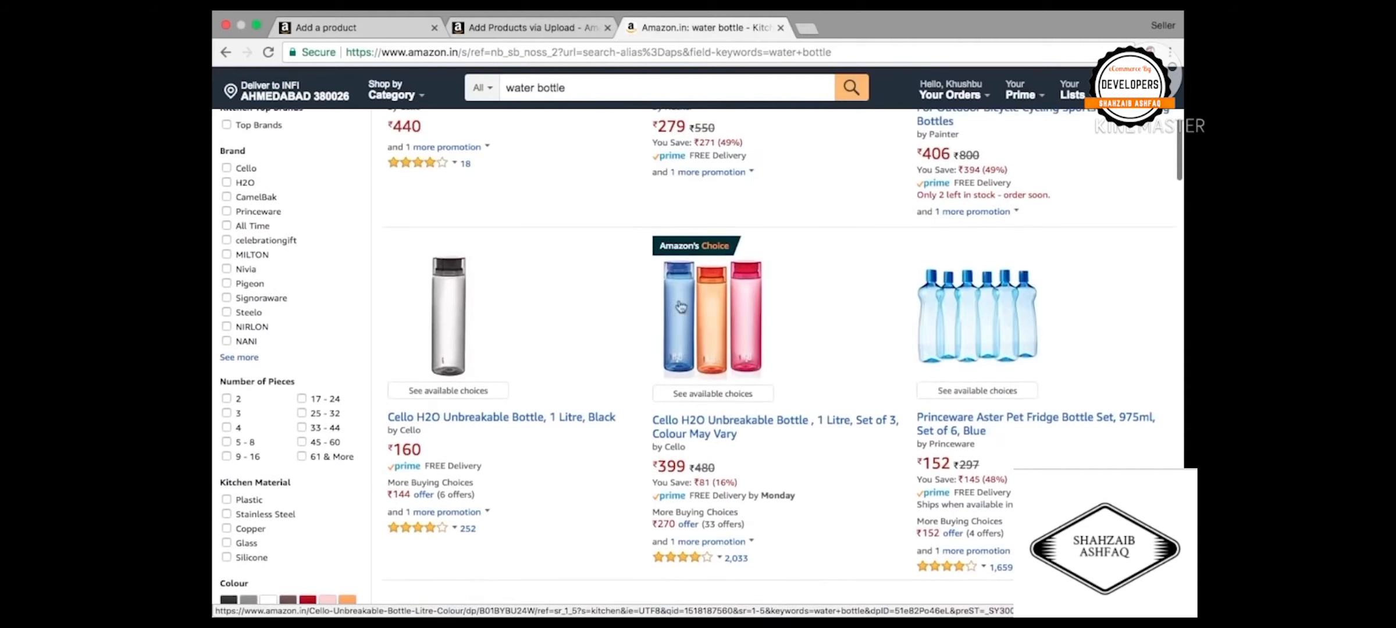
pyautogui.click(431, 321)
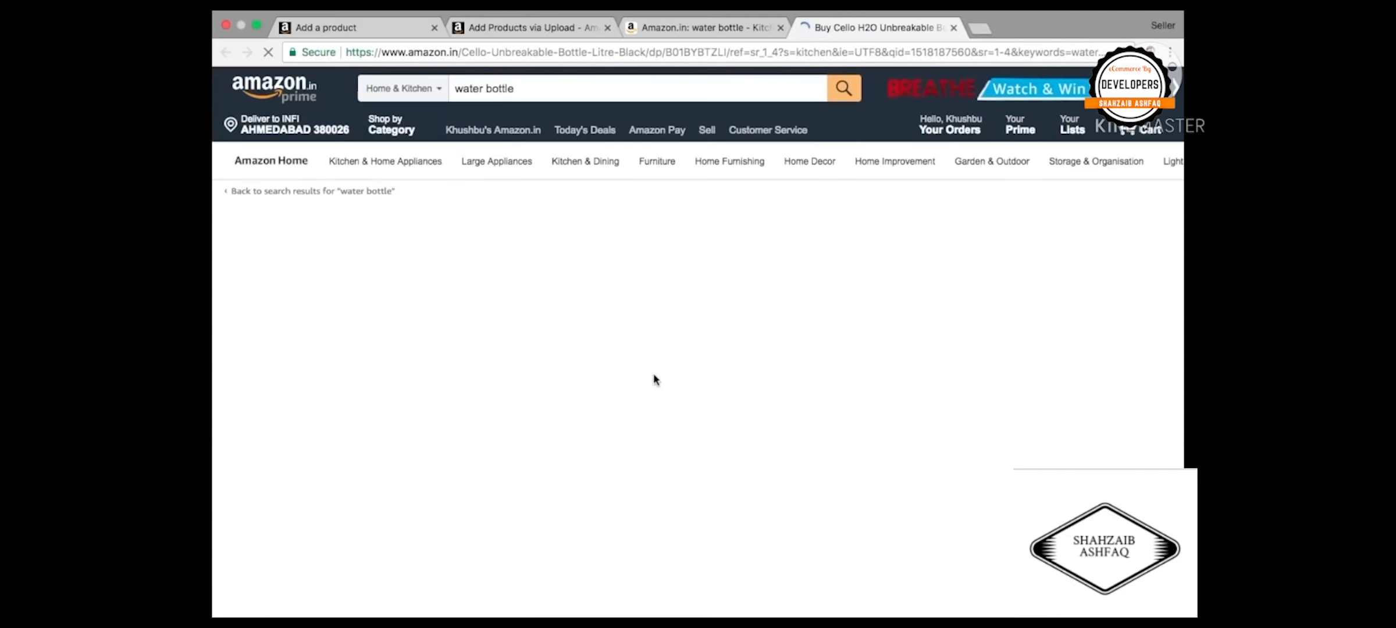
pyautogui.scroll(-2, 654, 377)
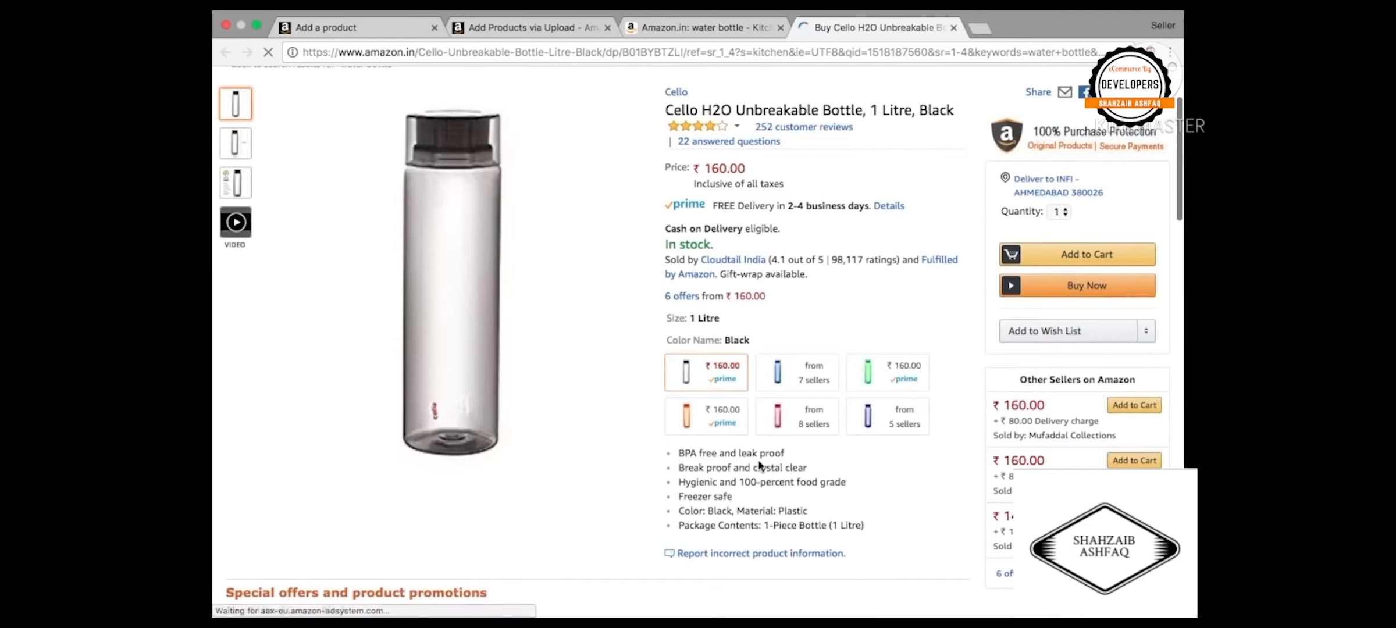
pyautogui.click(811, 375)
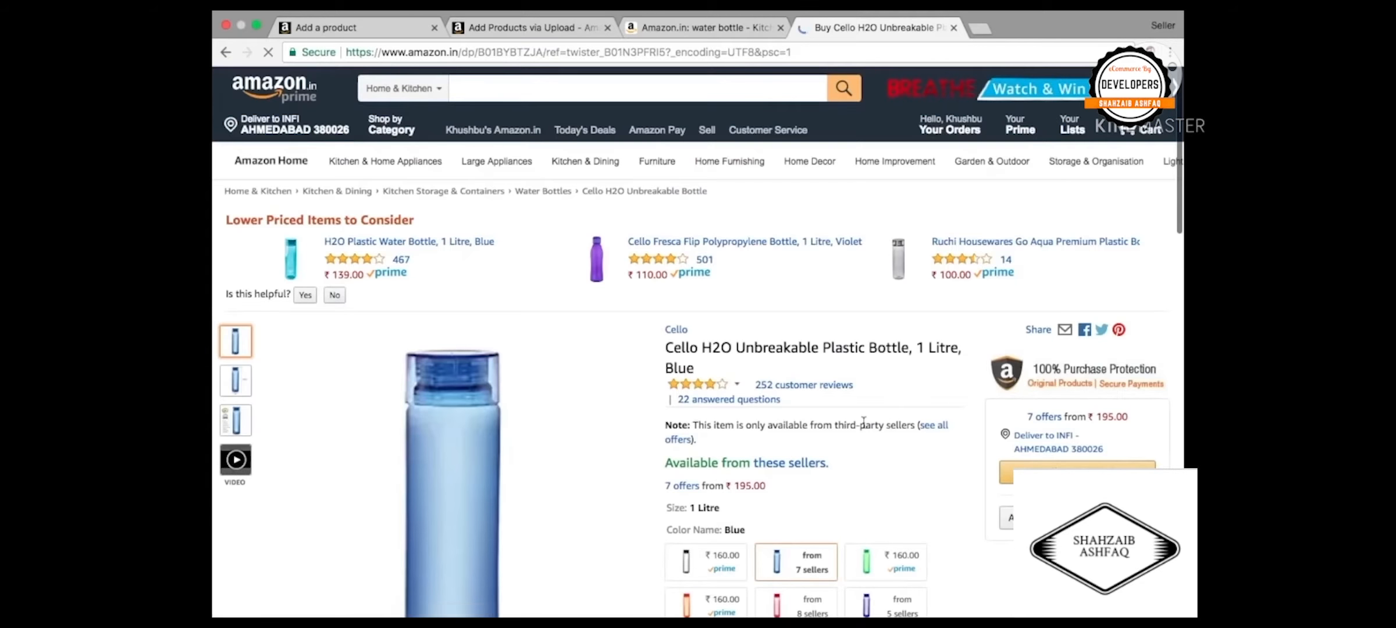
pyautogui.scroll(-3, 885, 366)
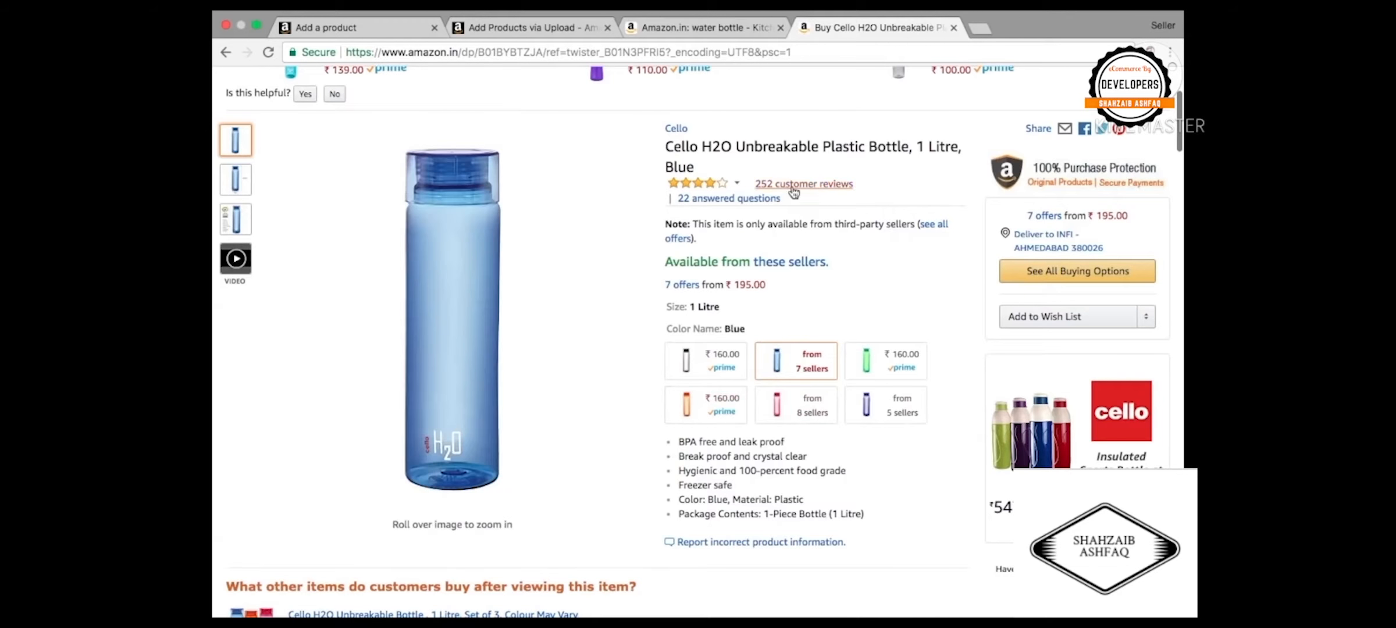
# - Return from the Amazon.in product page to the water bottle listing form and open its Offer section
pyautogui.click(698, 29)
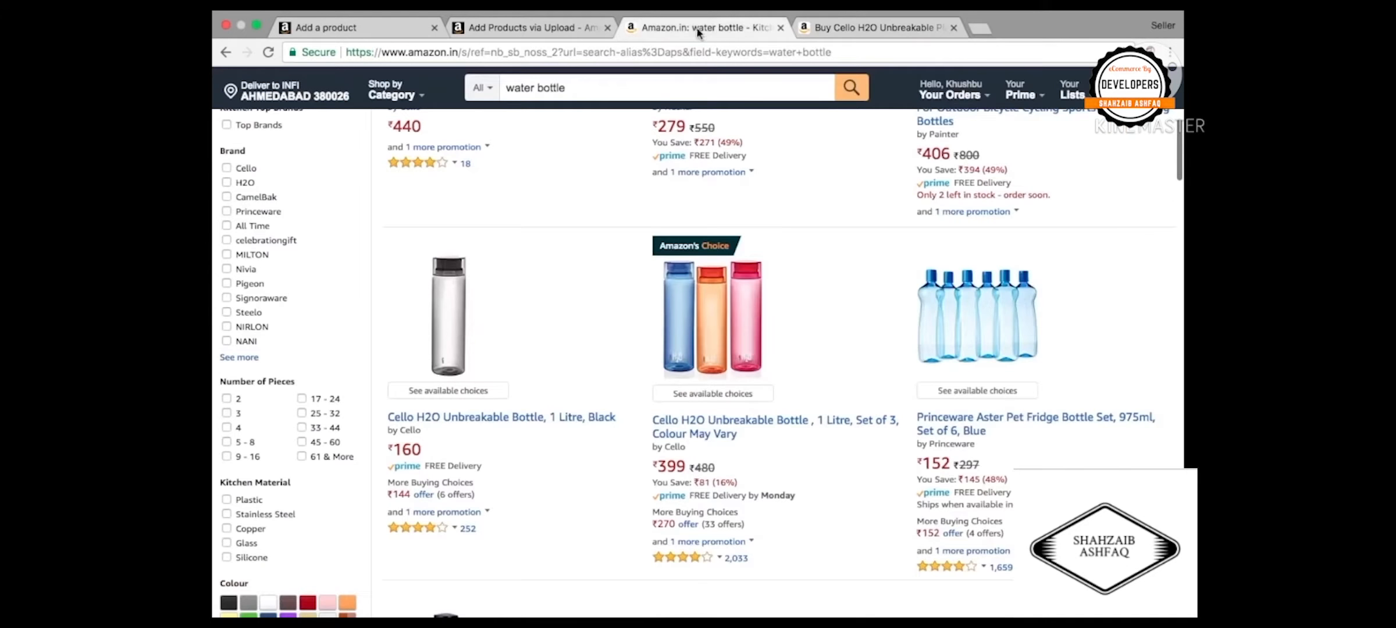
pyautogui.click(372, 29)
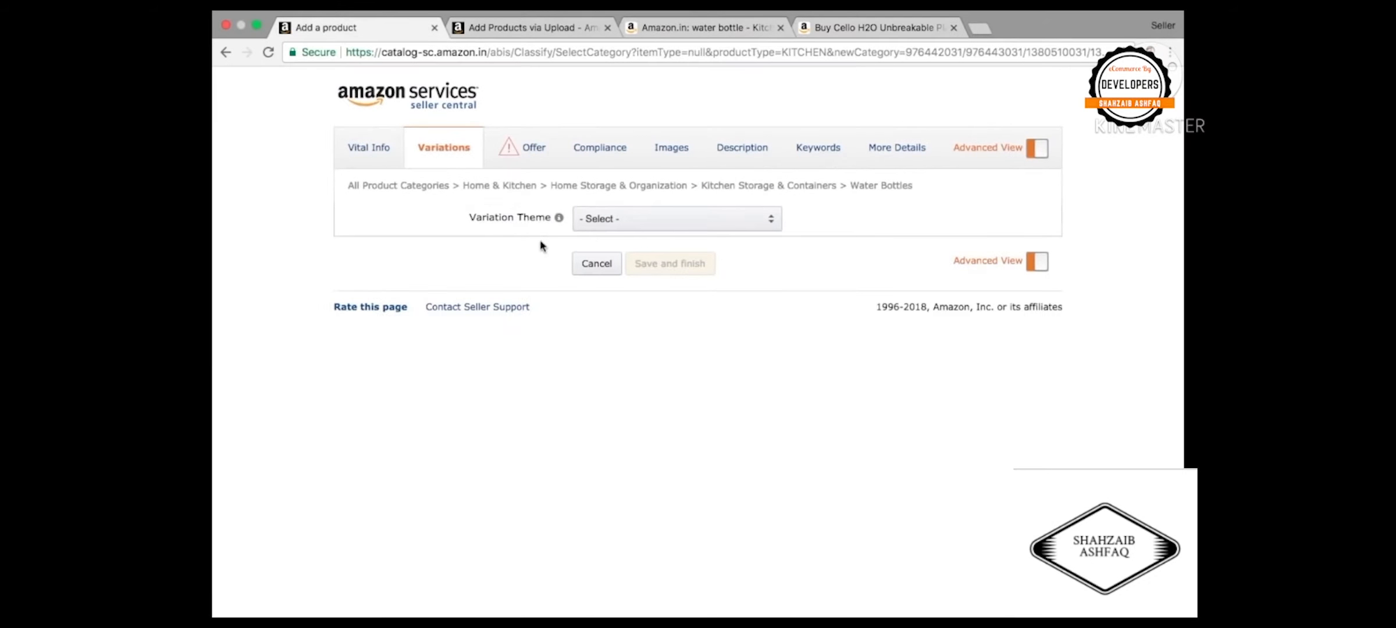
pyautogui.click(530, 166)
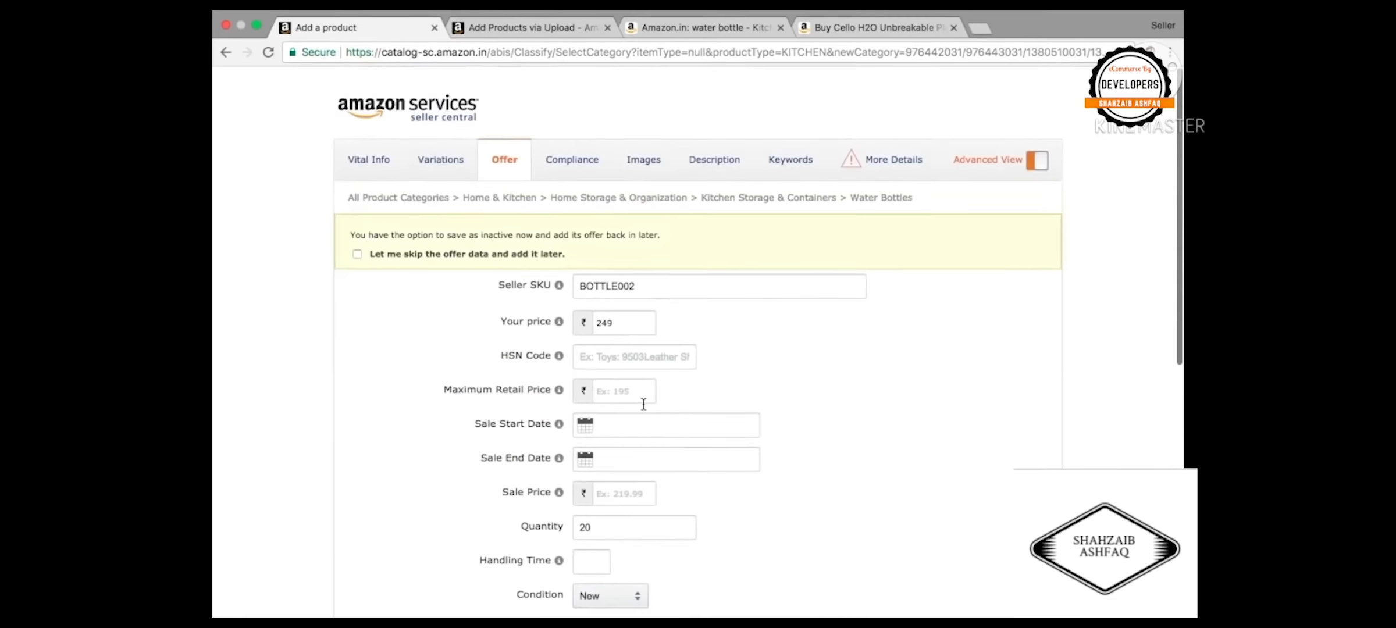
# - Open the Compliance section of the listing and look through its volume, weight and battery fields
pyautogui.click(582, 162)
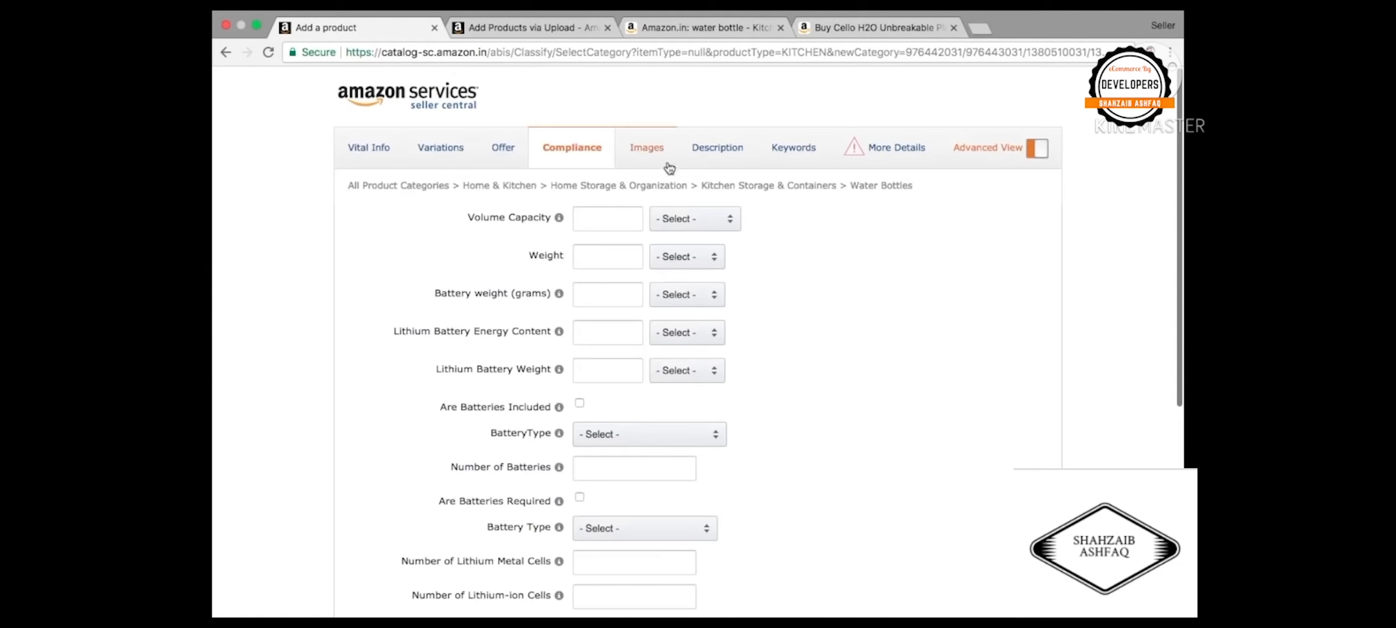
pyautogui.scroll(-1, 652, 157)
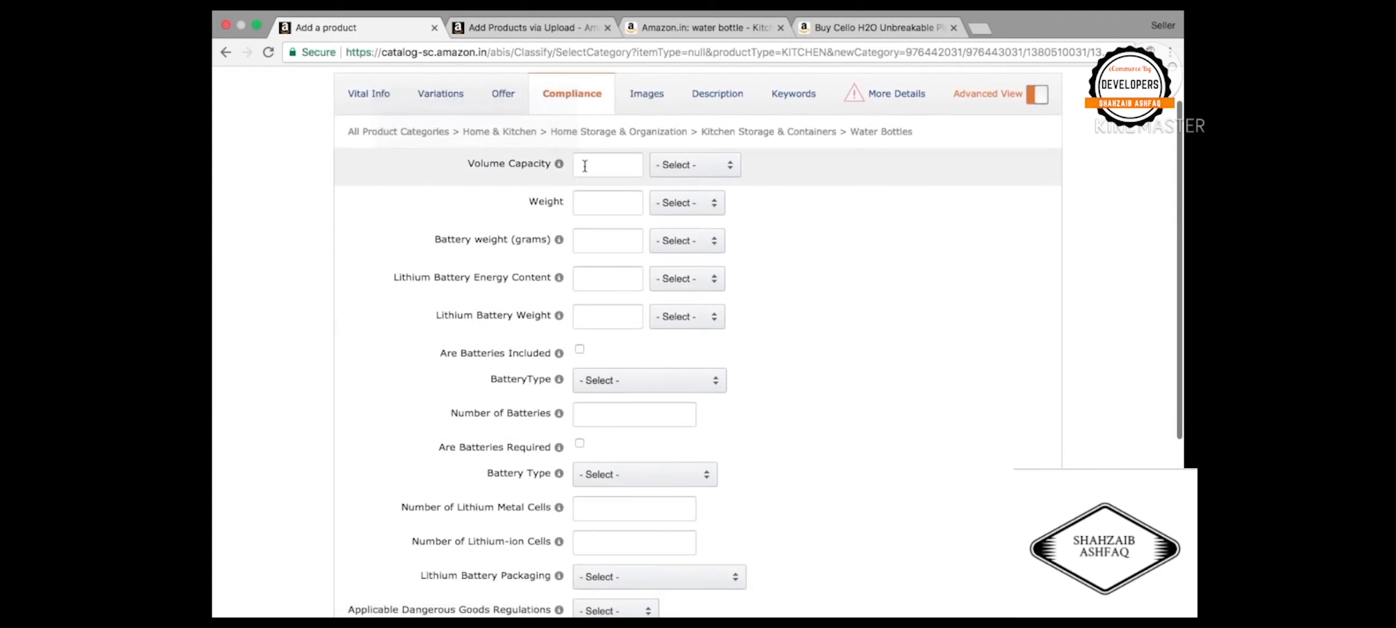
pyautogui.scroll(-1, 517, 263)
pyautogui.scroll(3, 516, 264)
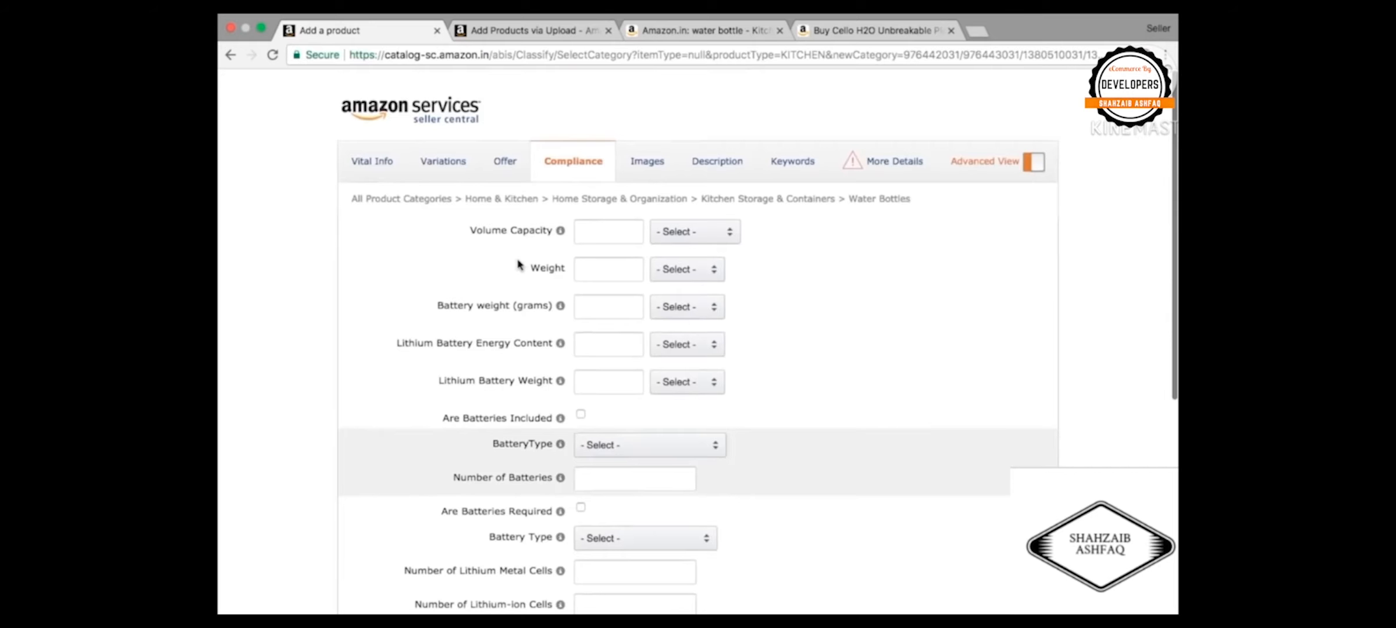
# - Upload 81qerNHtRlL._SL1500_.jpg from the Desktop as the main product image in the Images section
pyautogui.click(646, 164)
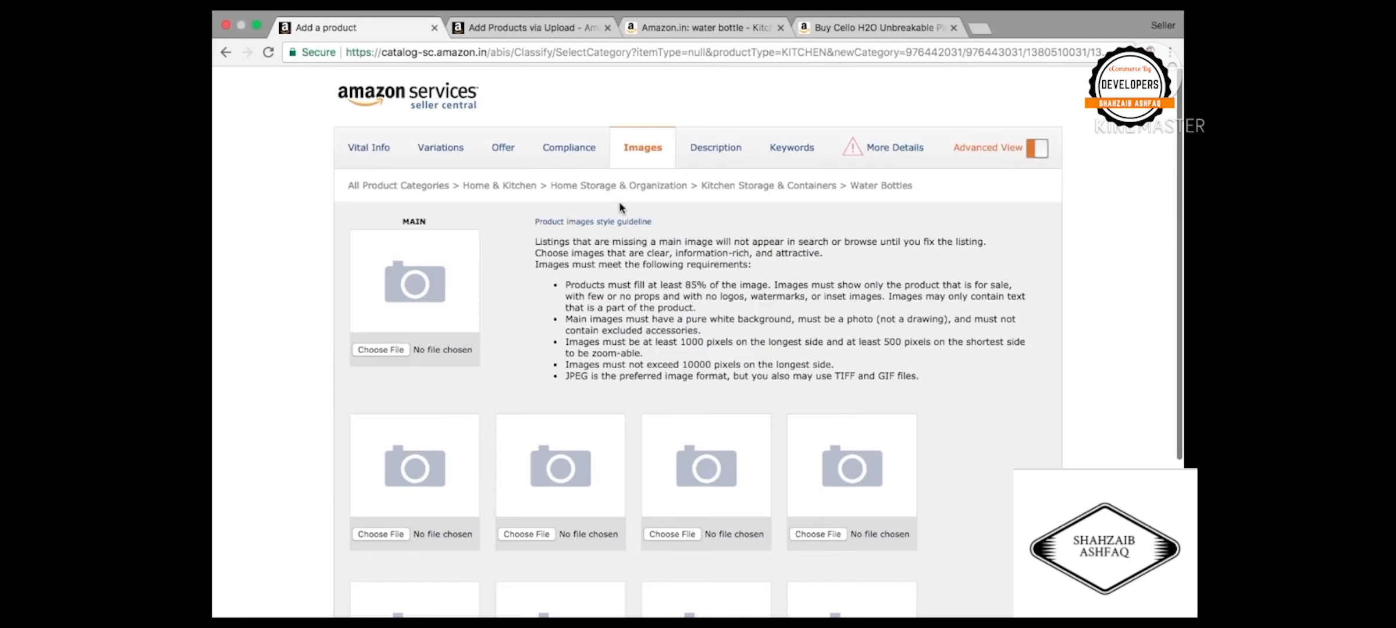
pyautogui.click(387, 355)
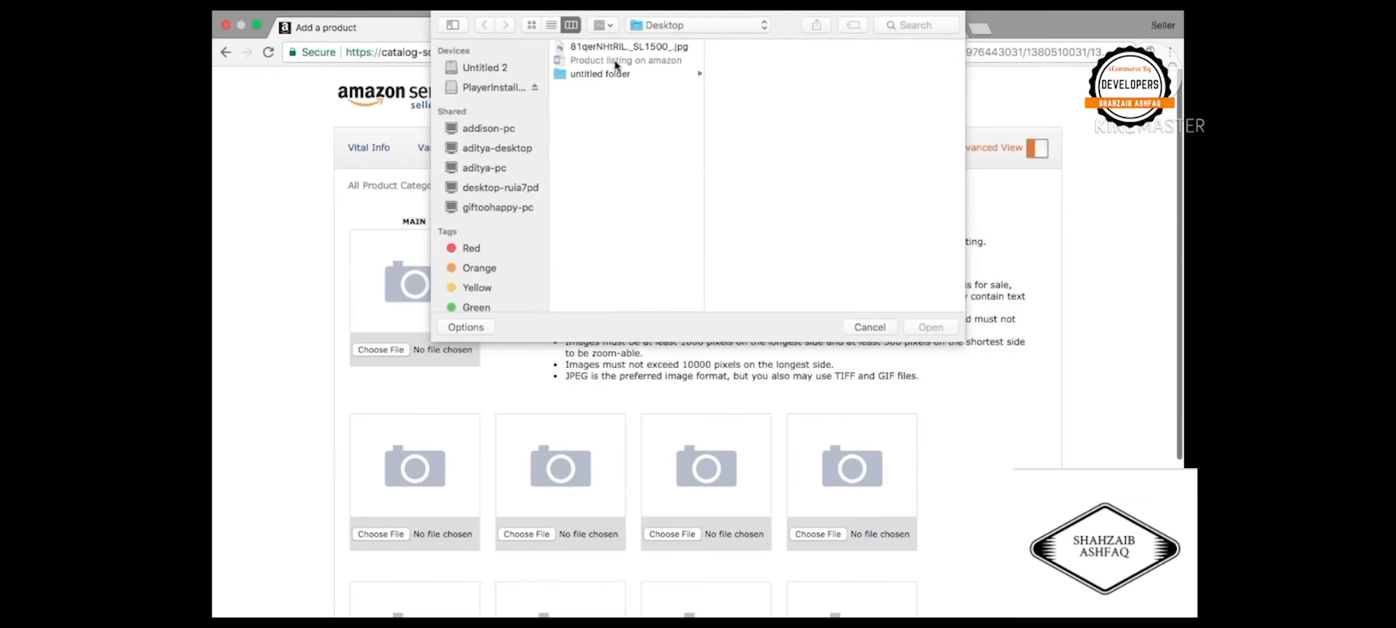
pyautogui.click(633, 48)
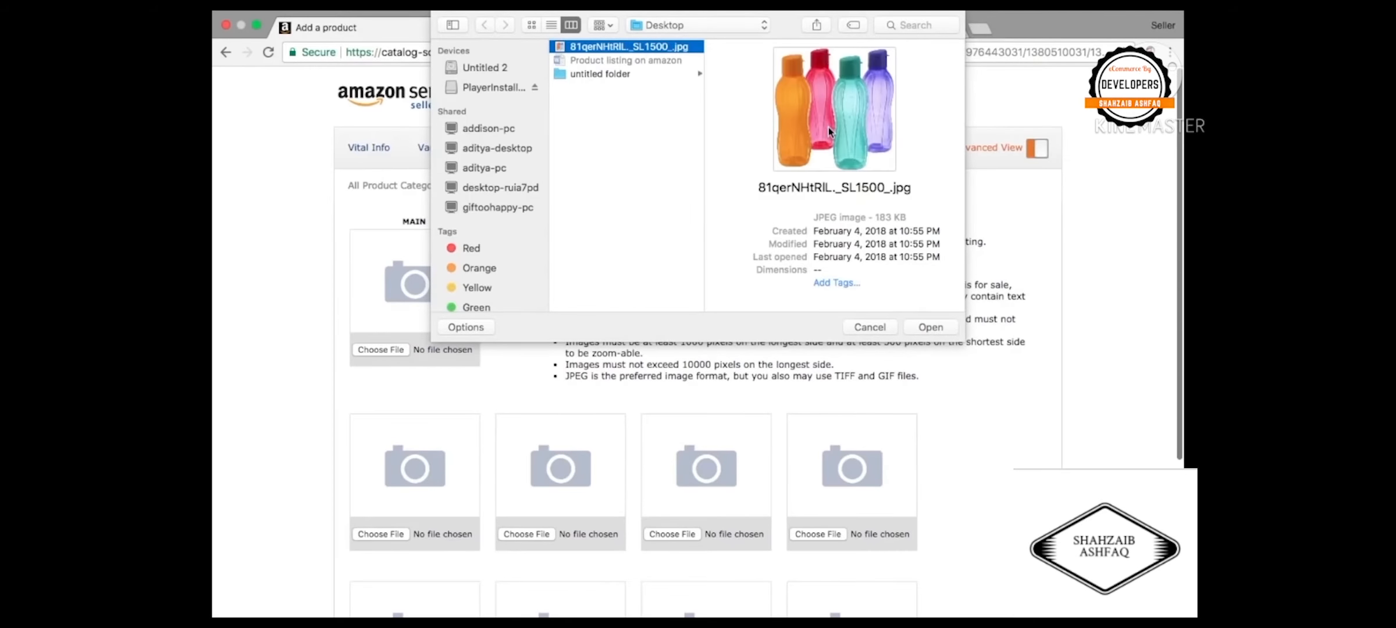
pyautogui.click(930, 327)
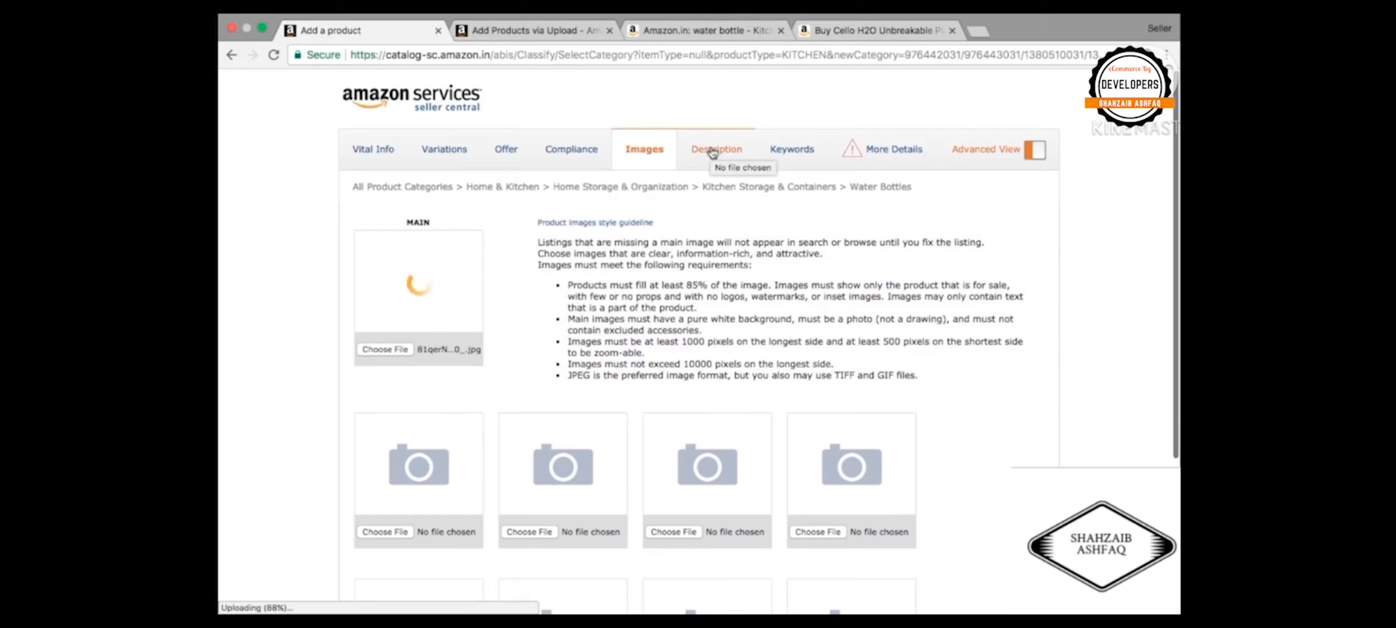
# - Open the Description section of the listing and start editing the product description
pyautogui.click(713, 152)
pyautogui.click(636, 231)
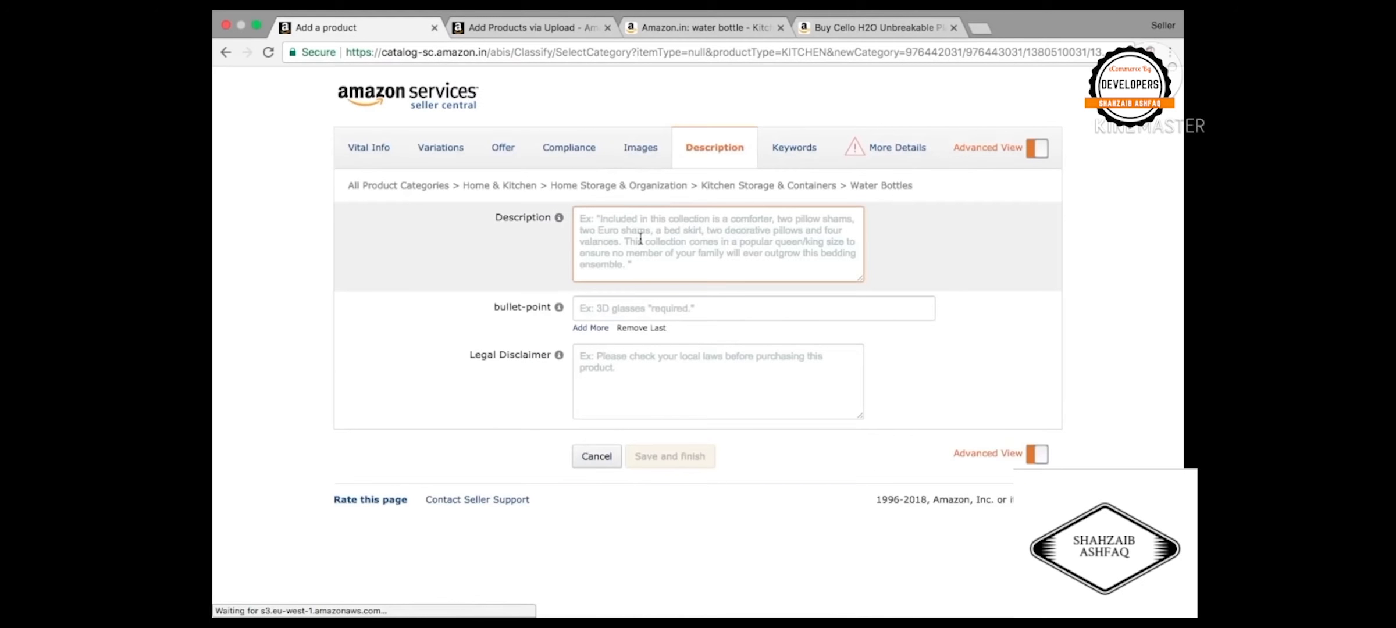